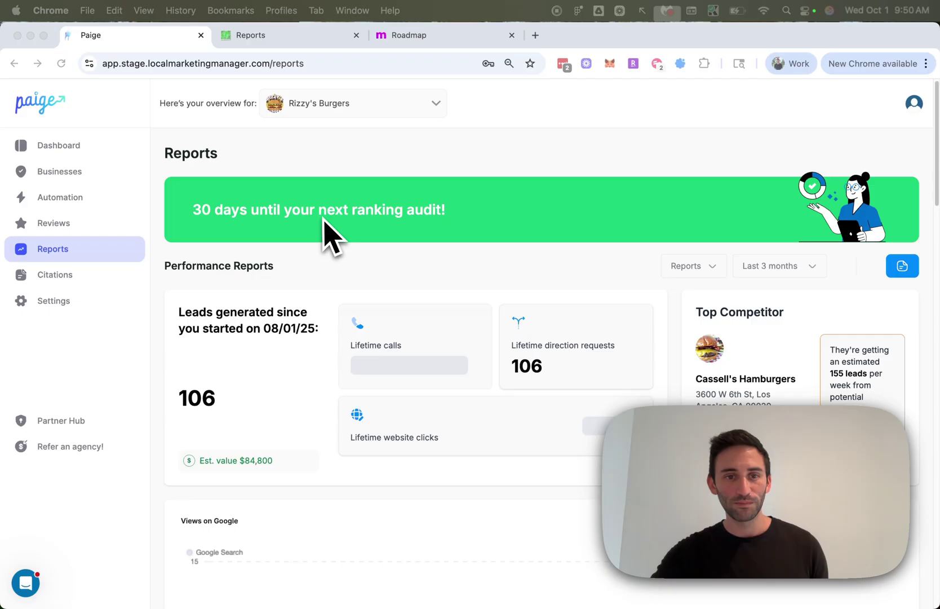
Step: Mark up the lifetime leads card and the Top Competitor card on the Reports page
scroll(325, 220, down, 5)
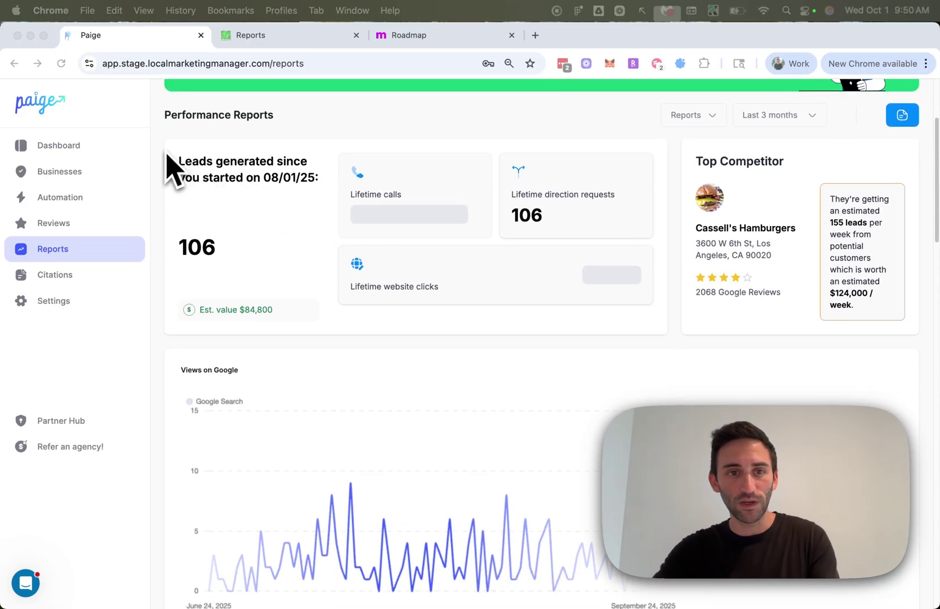
mouse_move(166, 139)
mouse_down()
mouse_move(677, 136)
mouse_move(675, 342)
mouse_move(296, 366)
mouse_move(174, 349)
mouse_move(166, 217)
mouse_up()
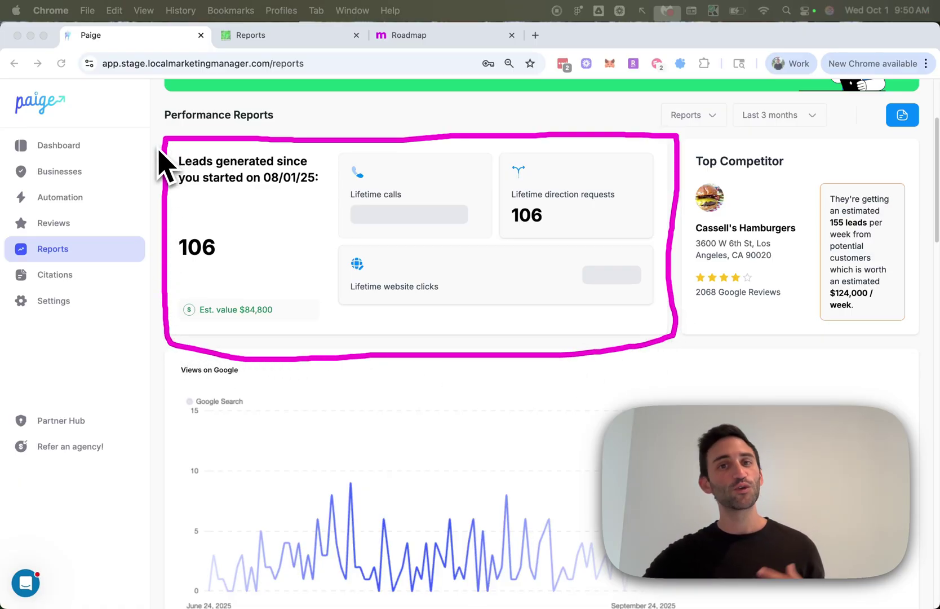
click(258, 189)
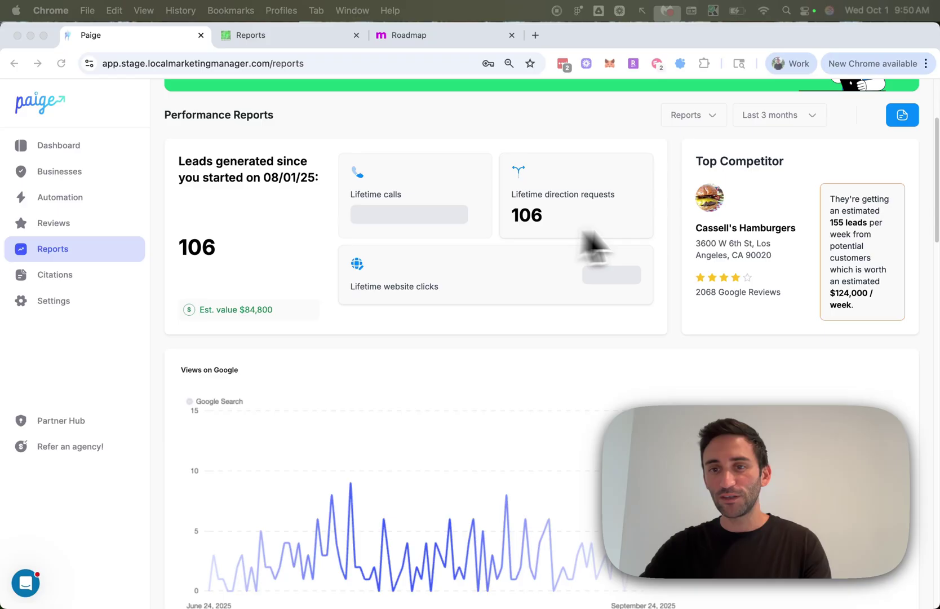
mouse_move(917, 138)
mouse_down()
mouse_move(920, 334)
mouse_move(692, 343)
mouse_move(679, 319)
mouse_move(683, 142)
mouse_move(916, 145)
mouse_up()
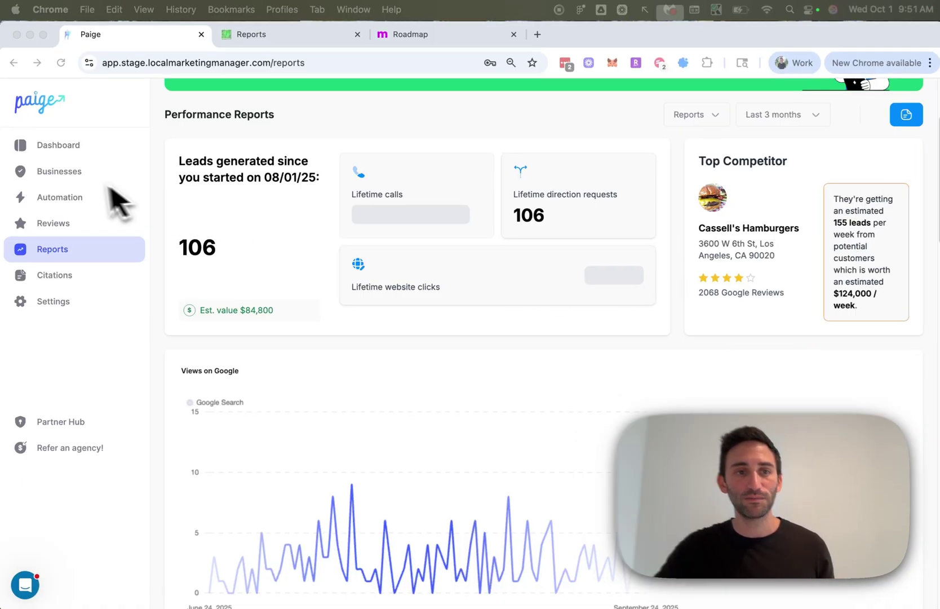
Step: Open the business settings for Rizzy's Burgers from the Businesses list
click(71, 176)
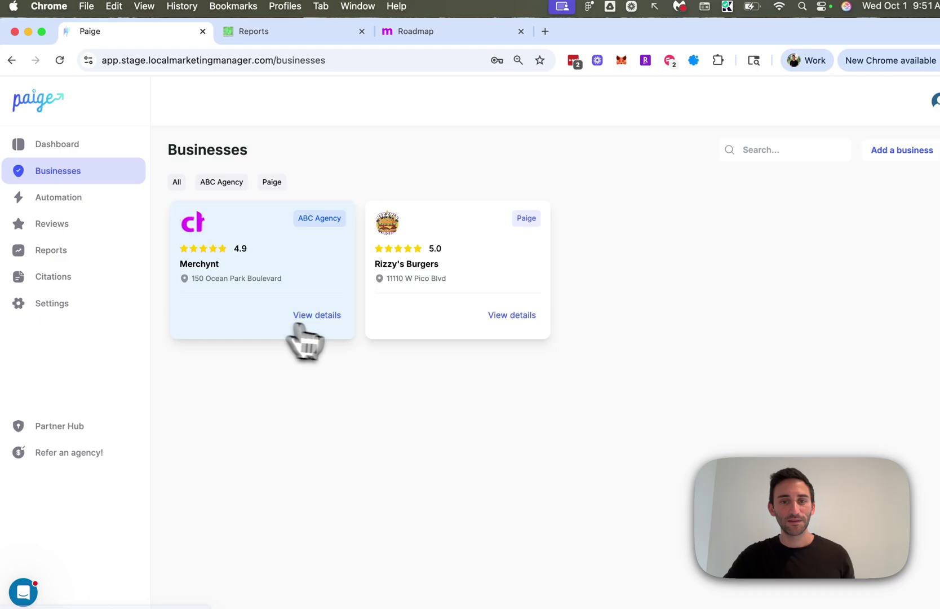
click(510, 316)
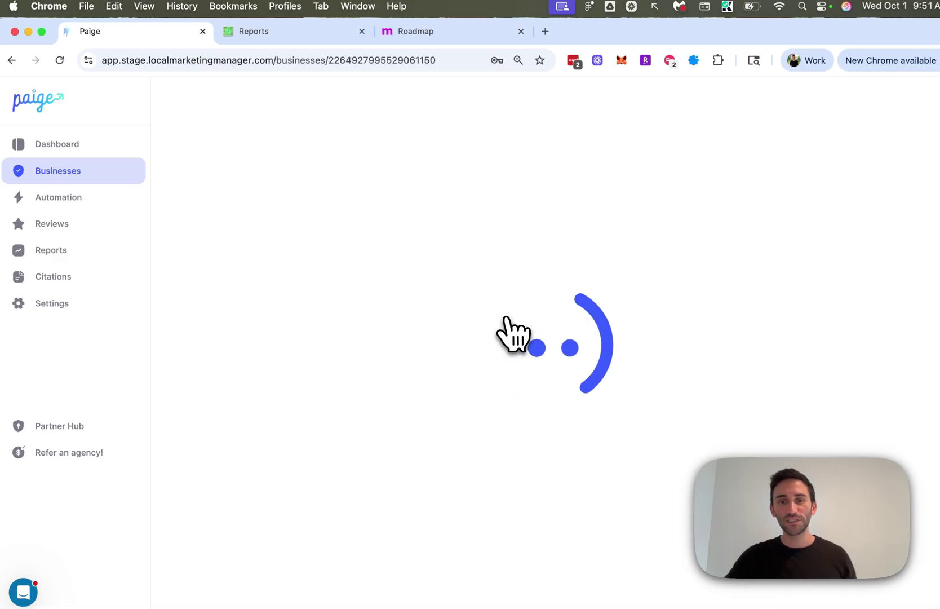
click(871, 210)
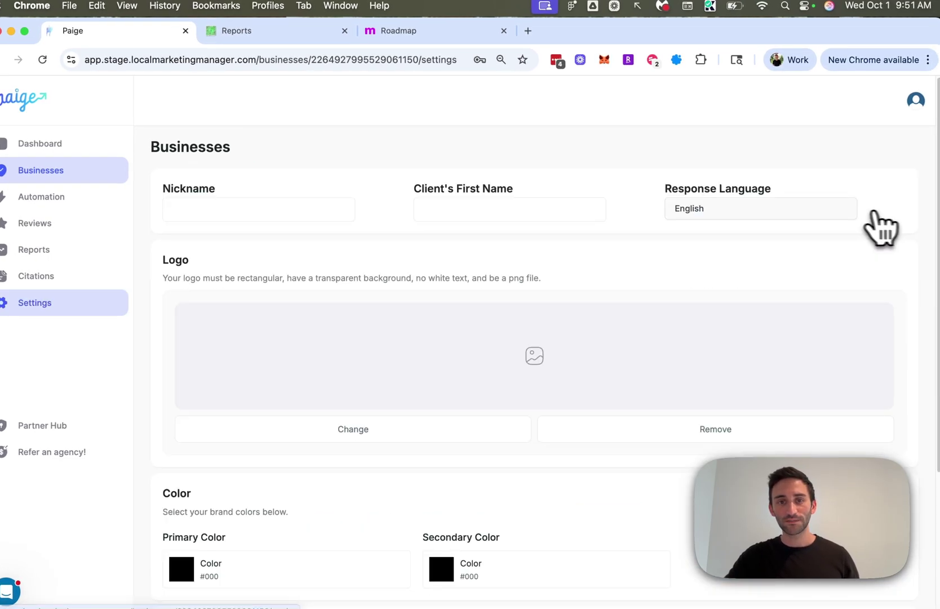
Step: Set a Five Guys location as the Top Competitor override and edit the customer lifetime value
scroll(420, 279, down, 5)
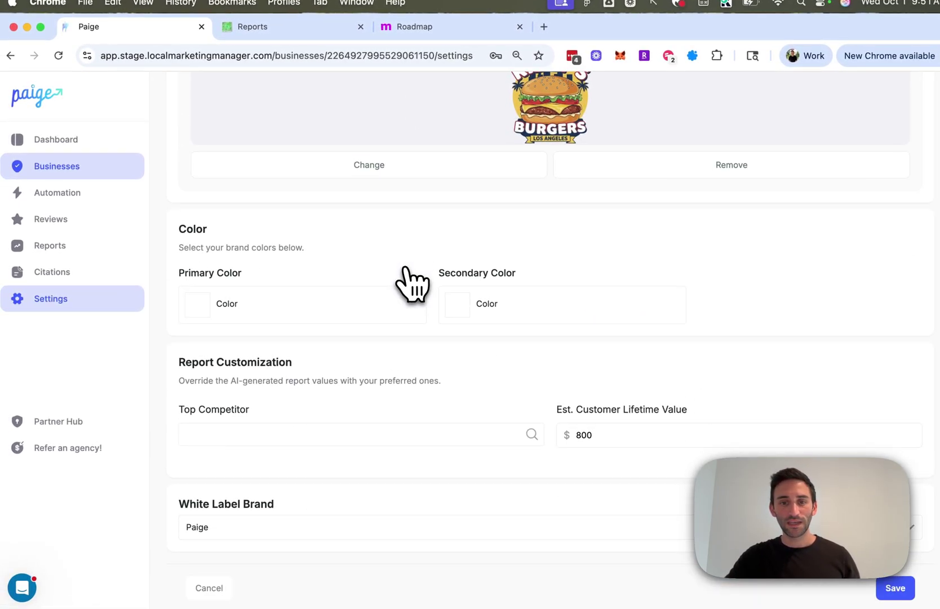
scroll(411, 284, down, 1)
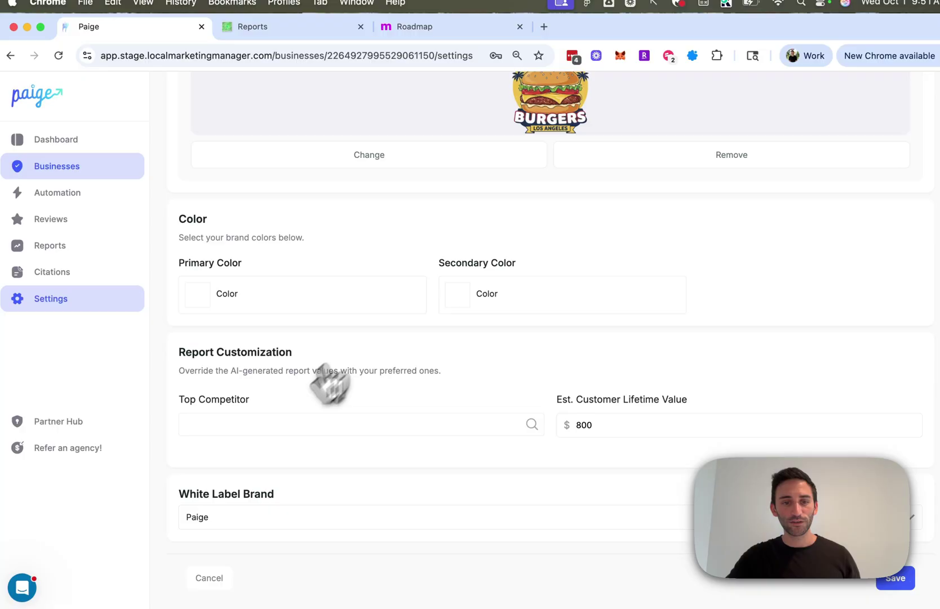
click(247, 429)
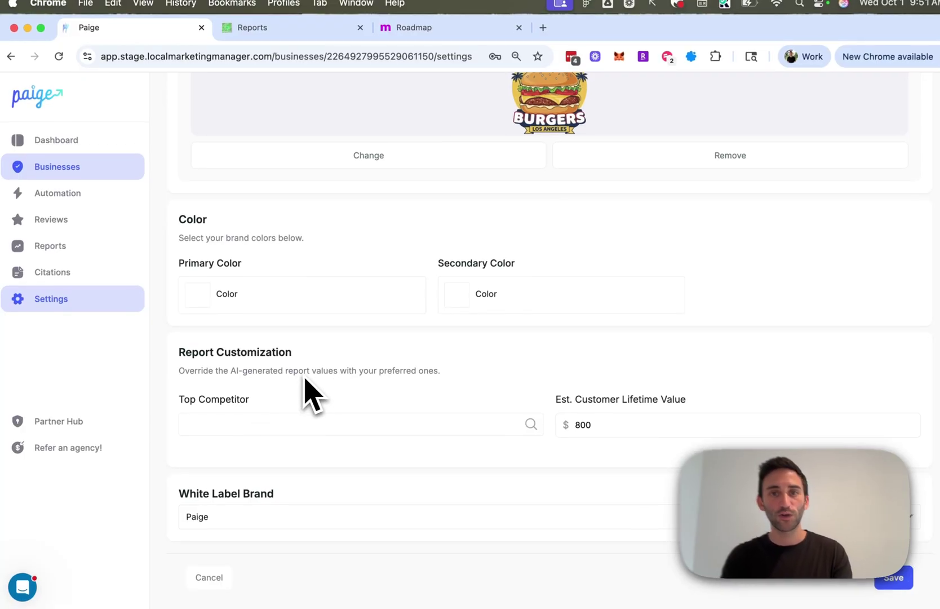
text(Five Guys)
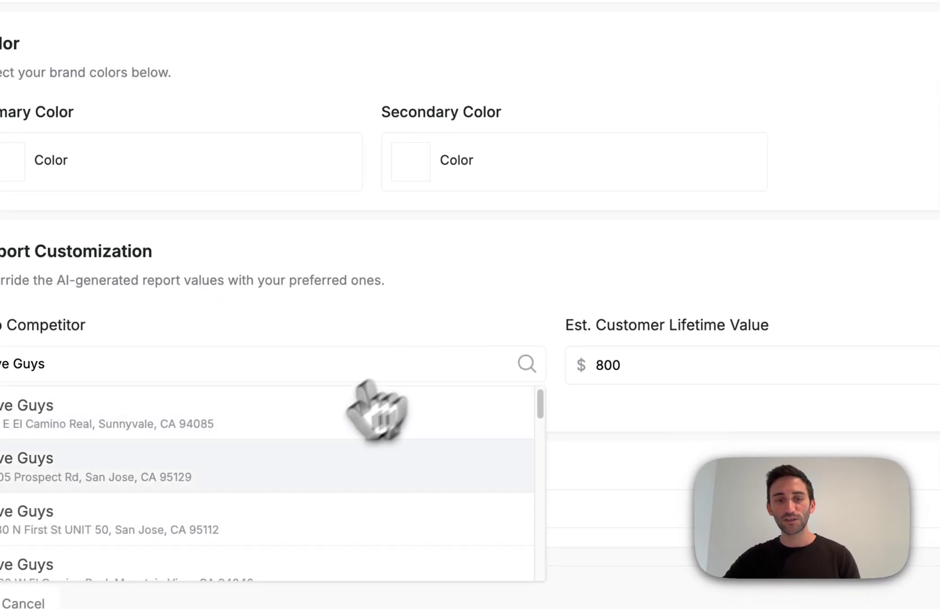
click(389, 485)
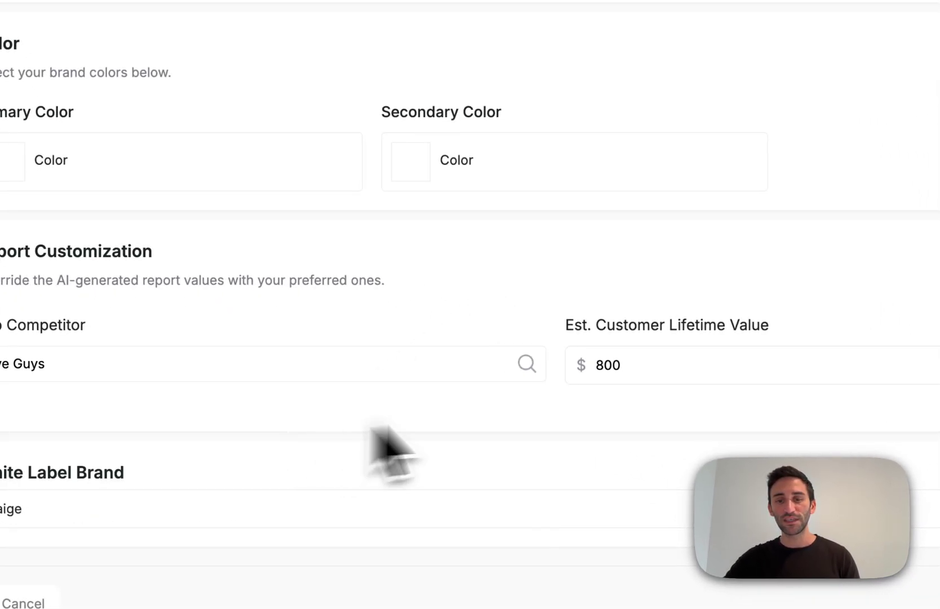
click(672, 363)
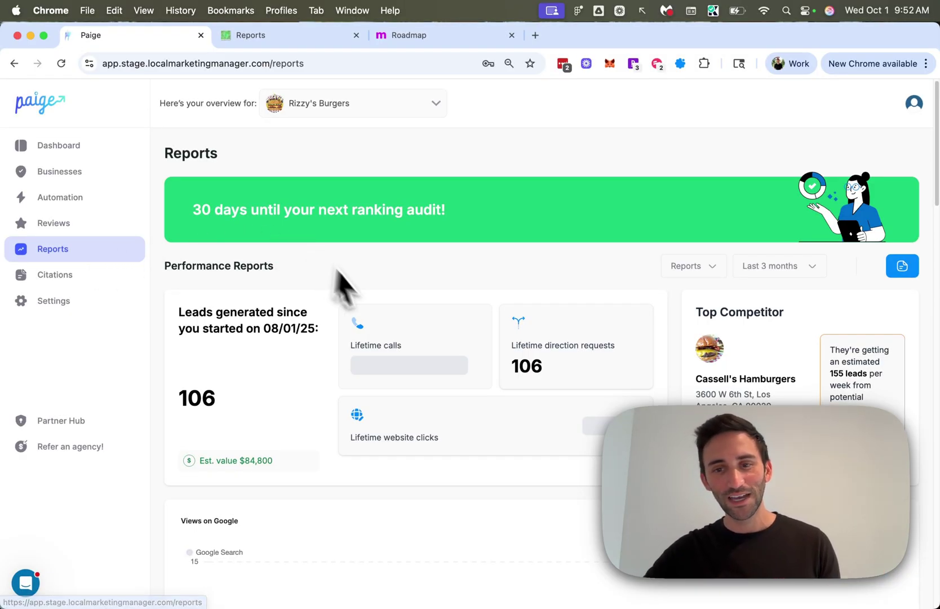
scroll(398, 331, down, 10)
scroll(398, 332, down, 10)
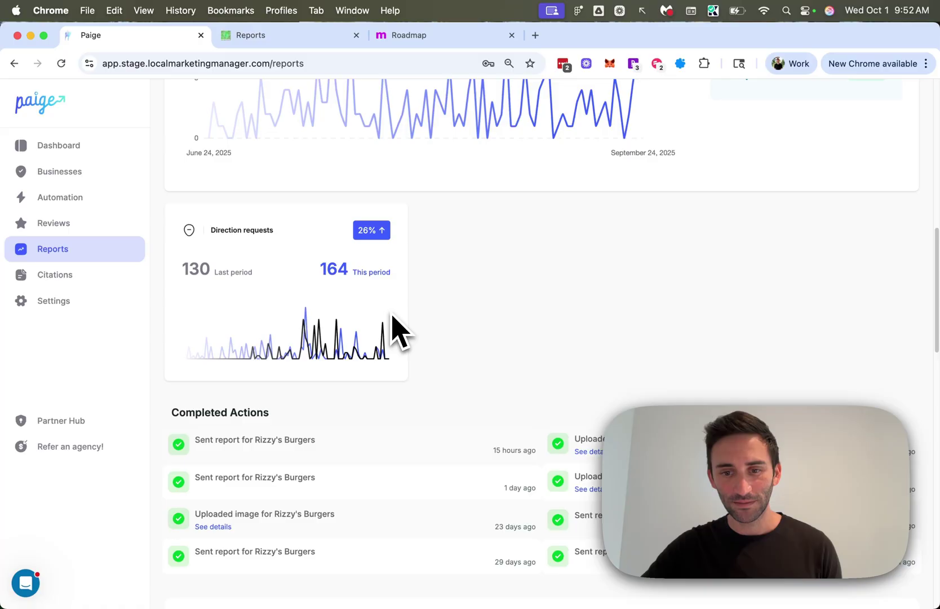
scroll(398, 332, down, 1)
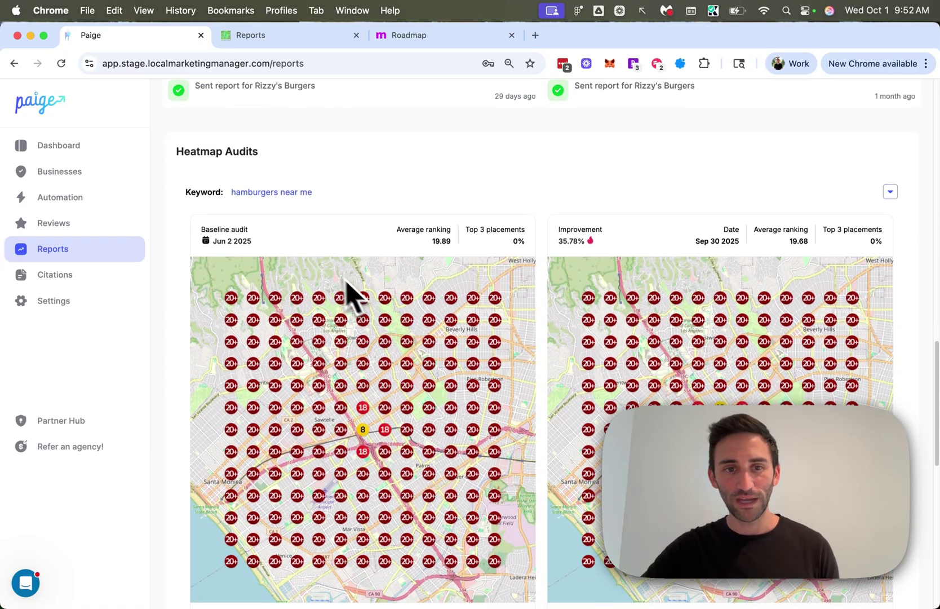
scroll(330, 389, down, 5)
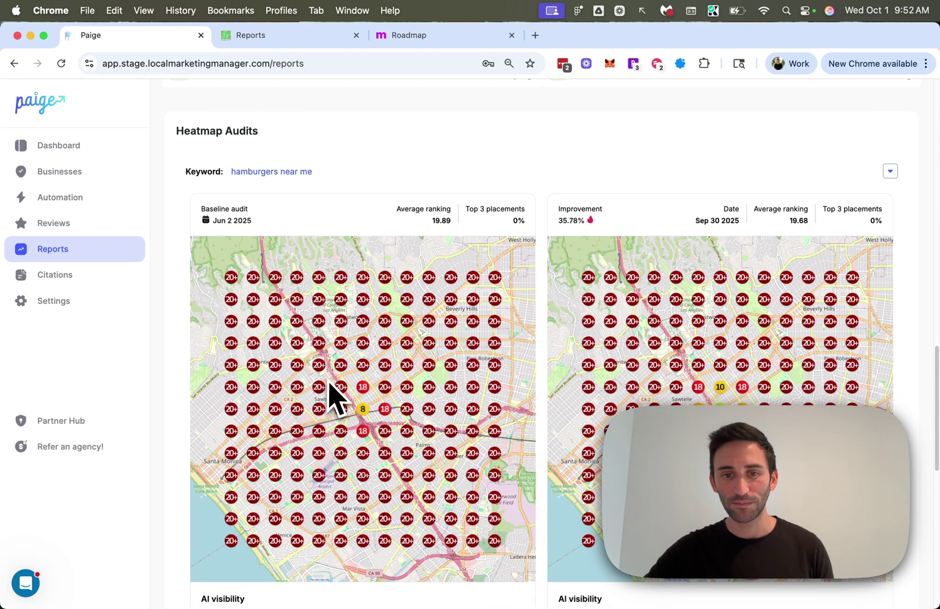
scroll(277, 482, down, 5)
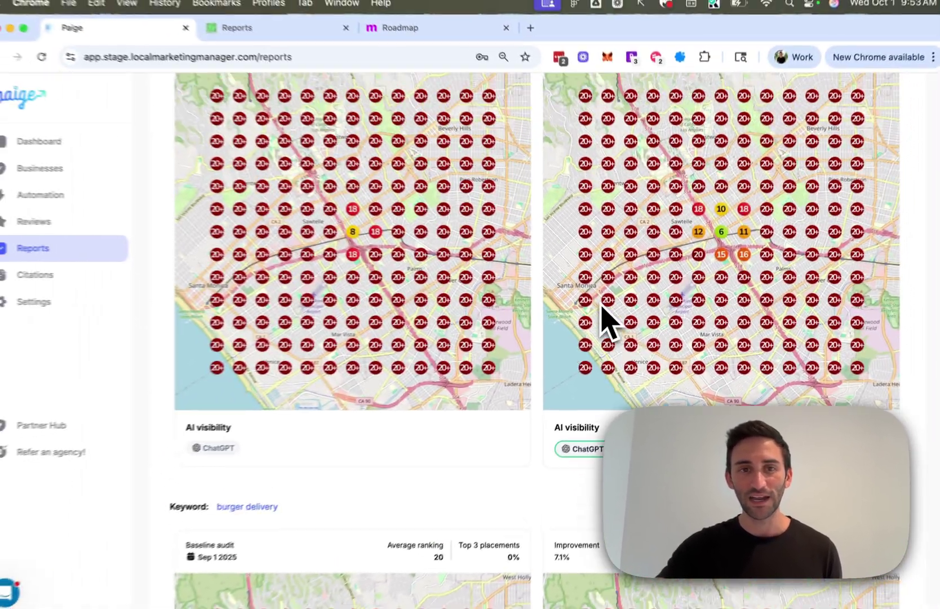
Step: Scroll through the heatmaps on Rizzy's Burgers' Reports page
scroll(610, 320, up, 5)
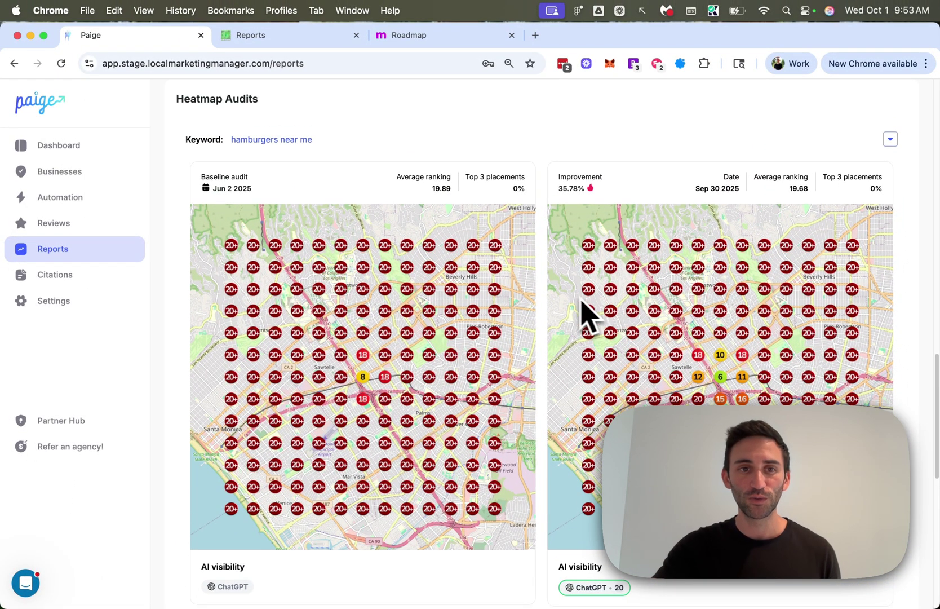
scroll(580, 312, up, 1)
scroll(570, 311, up, 1)
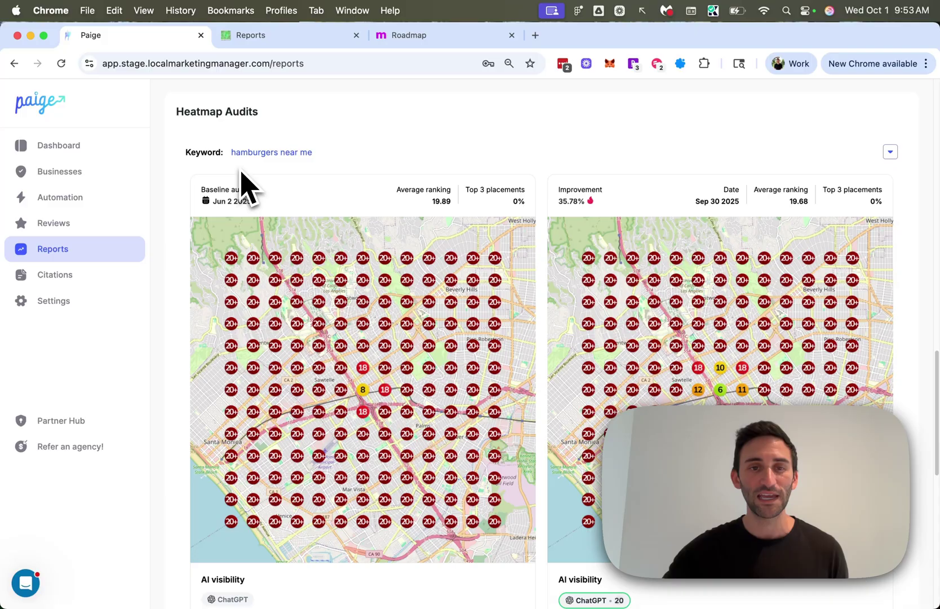
scroll(361, 310, down, 10)
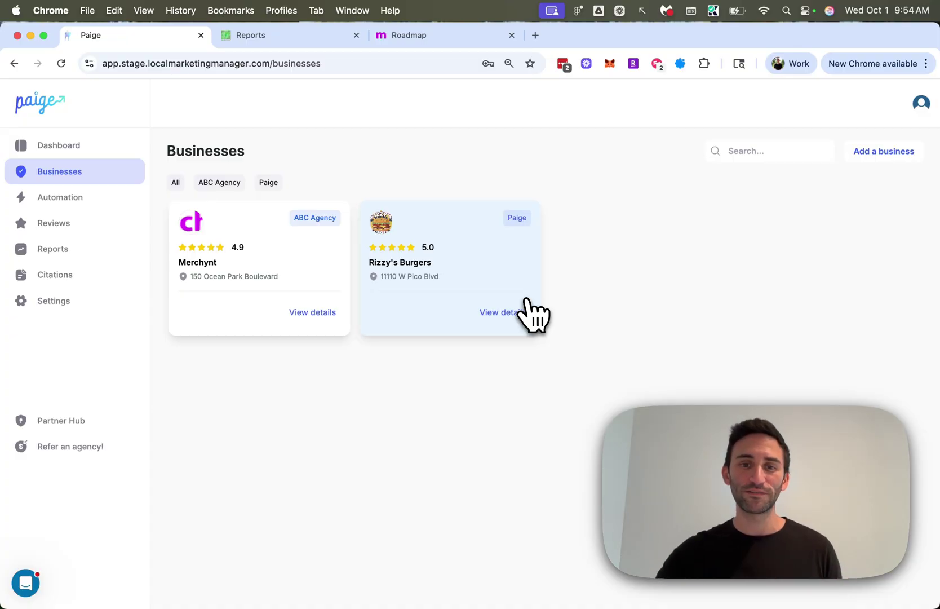
Step: Open Train Paige for Rizzy's Burgers and view the Review Replies, Q&A's, Images and Posts notes
click(522, 304)
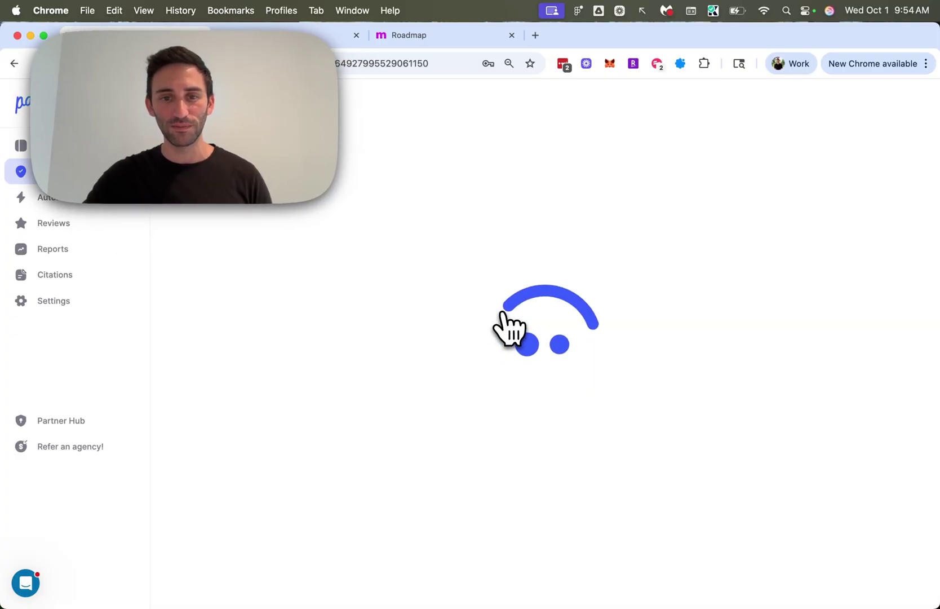
click(615, 516)
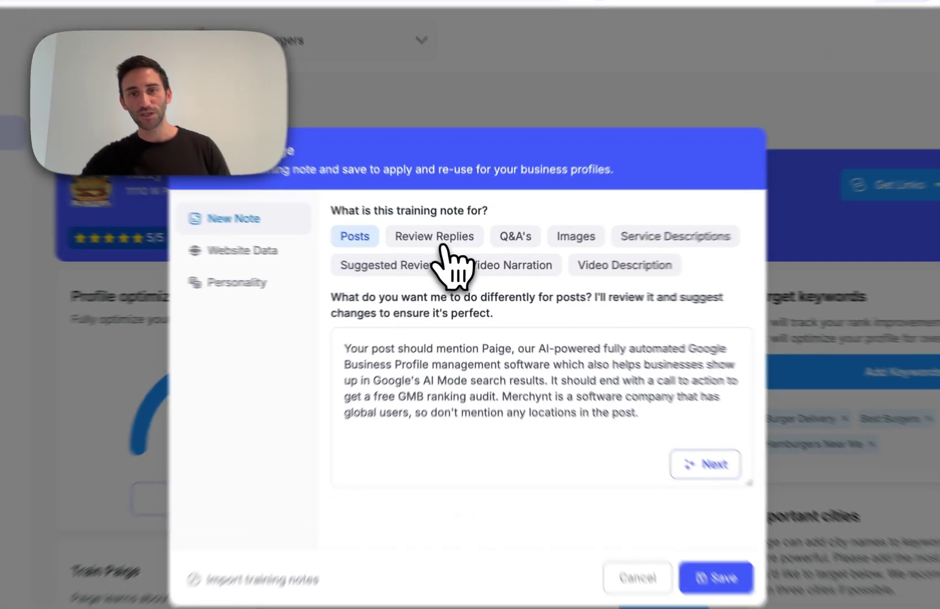
click(468, 249)
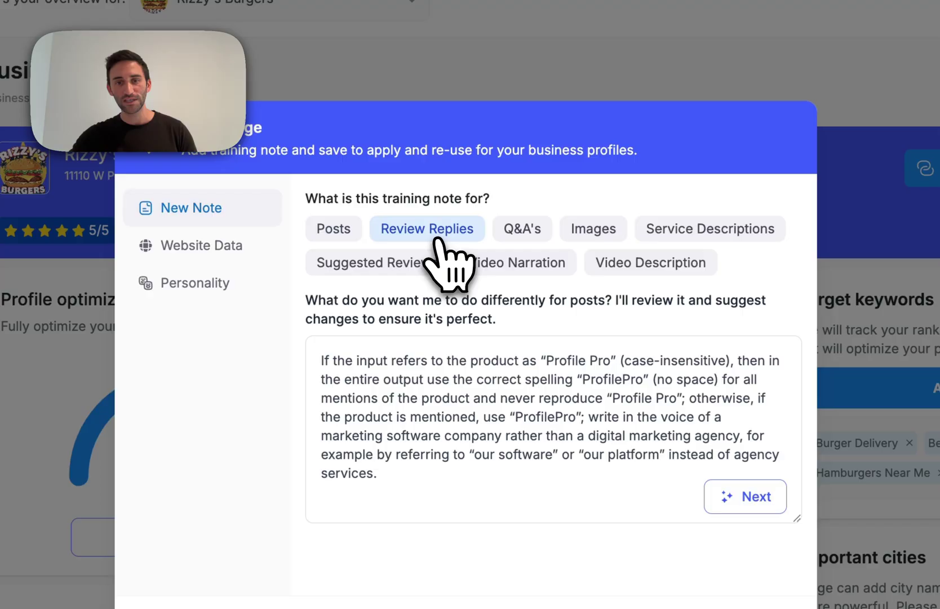
click(539, 234)
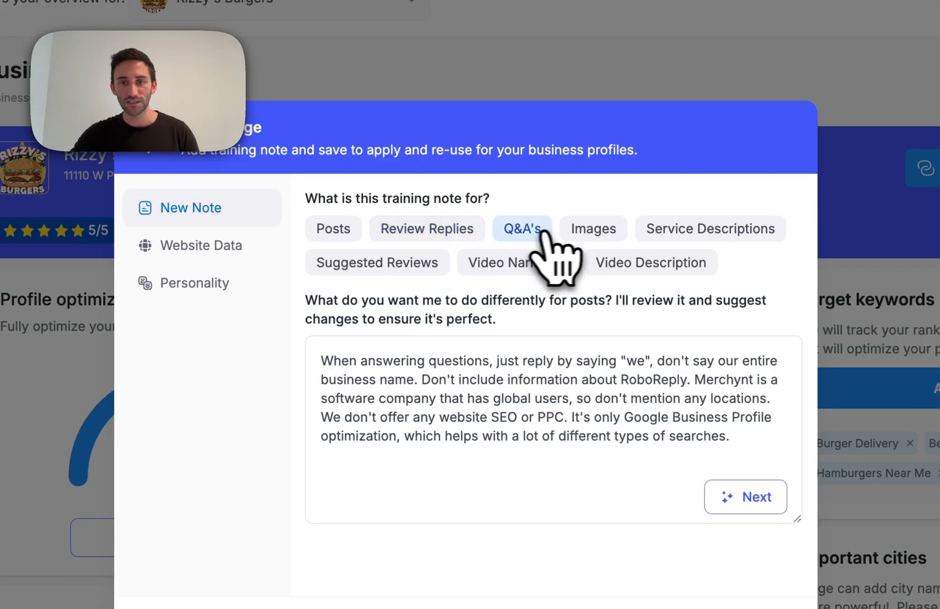
click(598, 231)
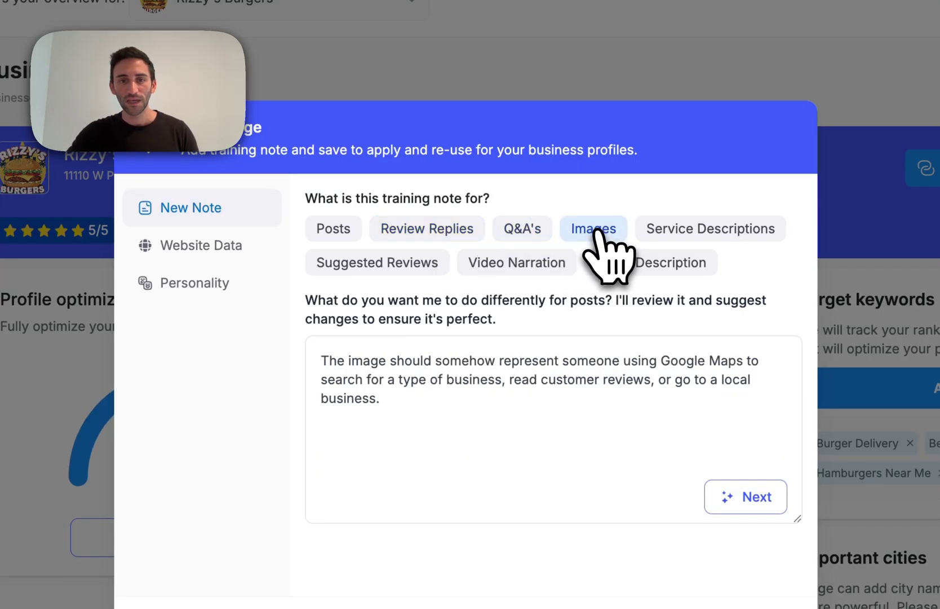
click(342, 234)
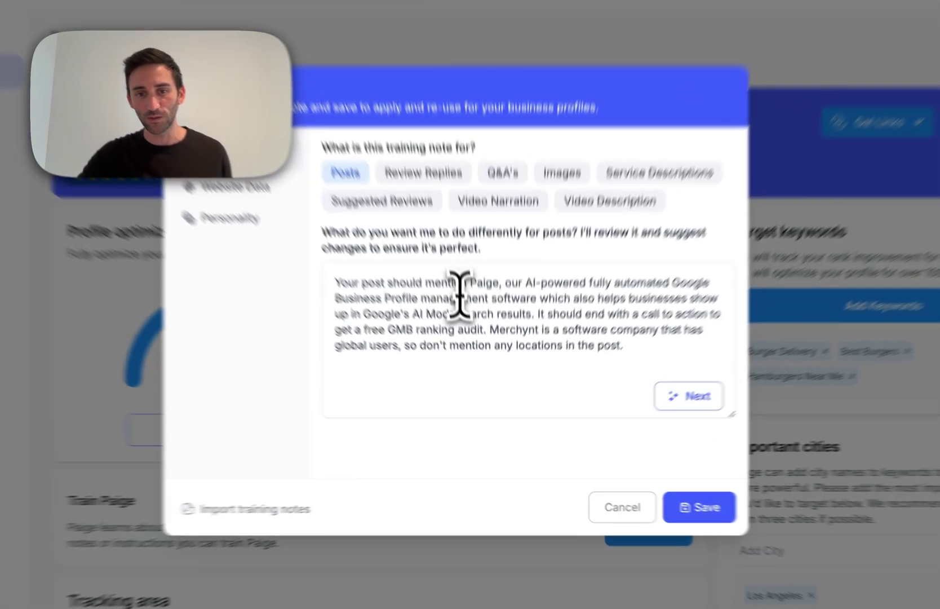
Step: Replace the Posts note with the 50% burgers-or-fries instruction, have AI rewrite it, and save
triple_click(473, 341)
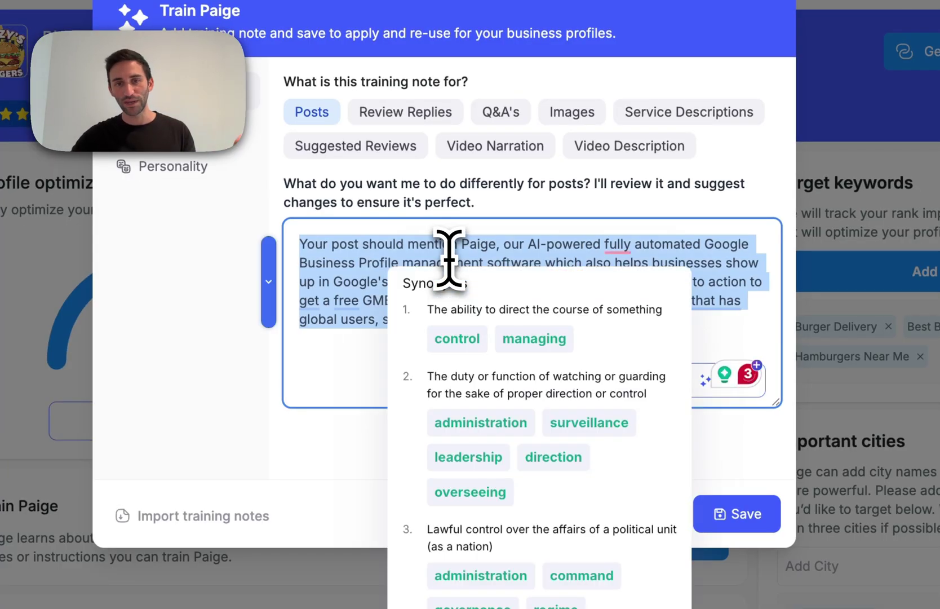
click(451, 270)
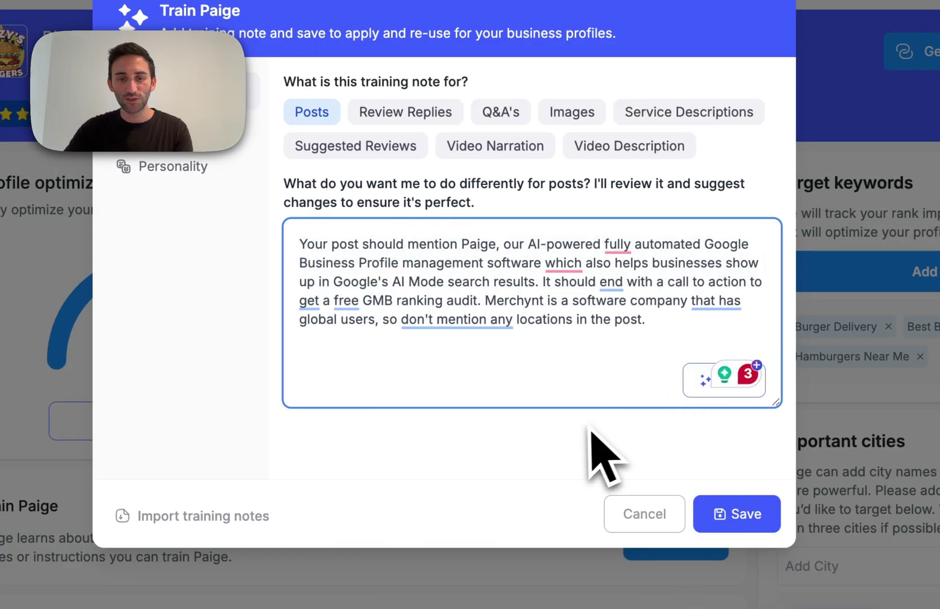
key(ctrl+a)
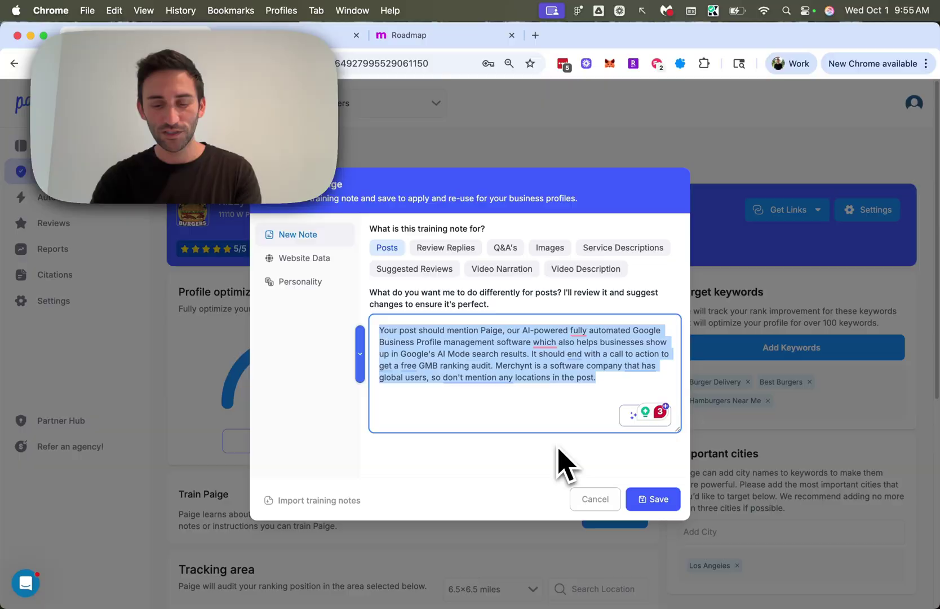
text(Half of the time talk about burgers and the other half talk about fries.)
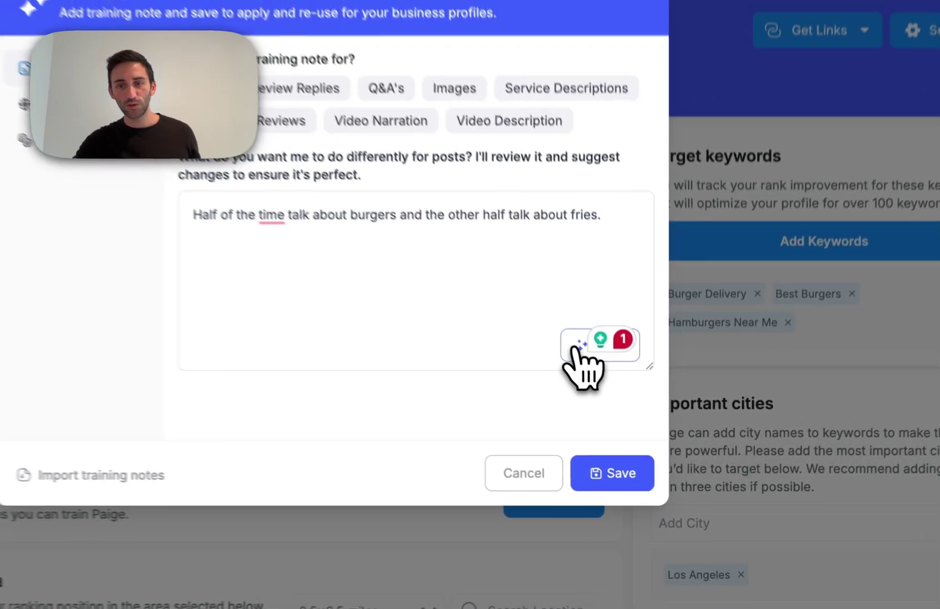
click(633, 420)
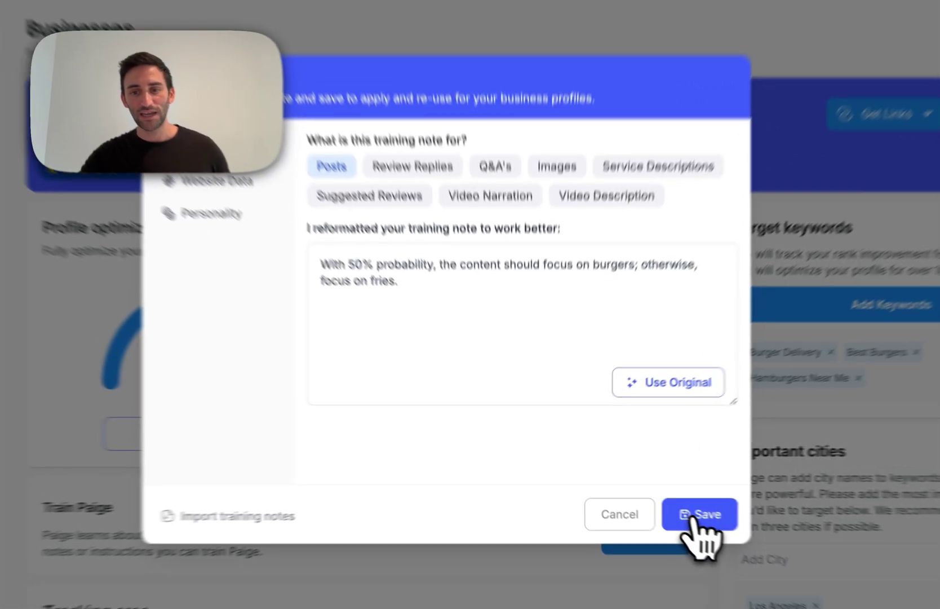
click(653, 499)
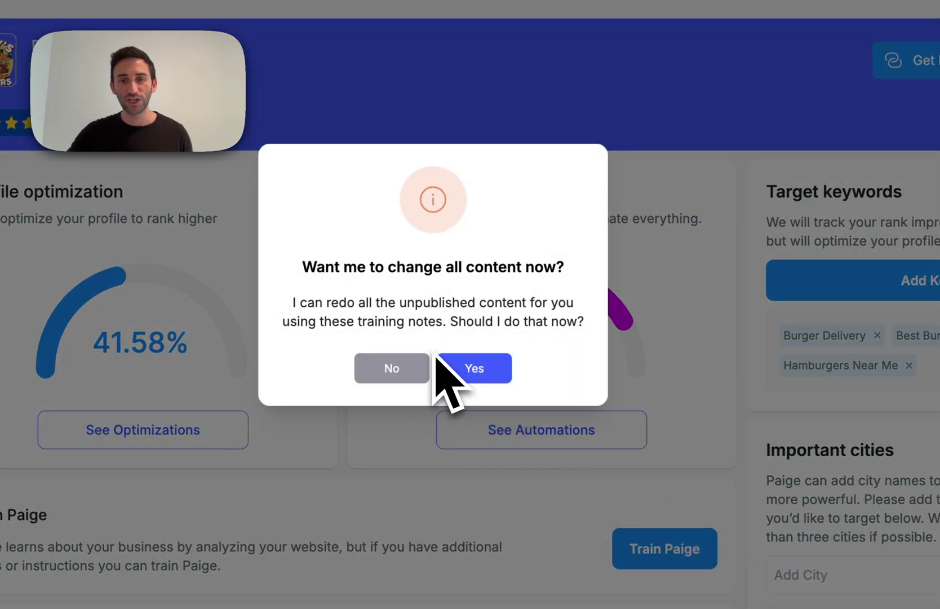
Step: Decline redoing unpublished content and review Rizzy's Burgers' summarized website data
click(393, 369)
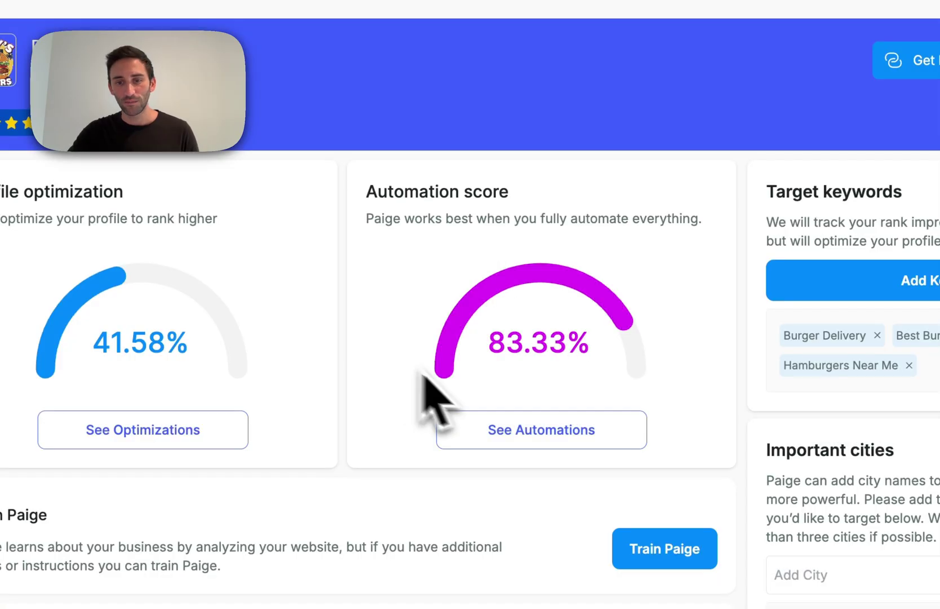
click(662, 549)
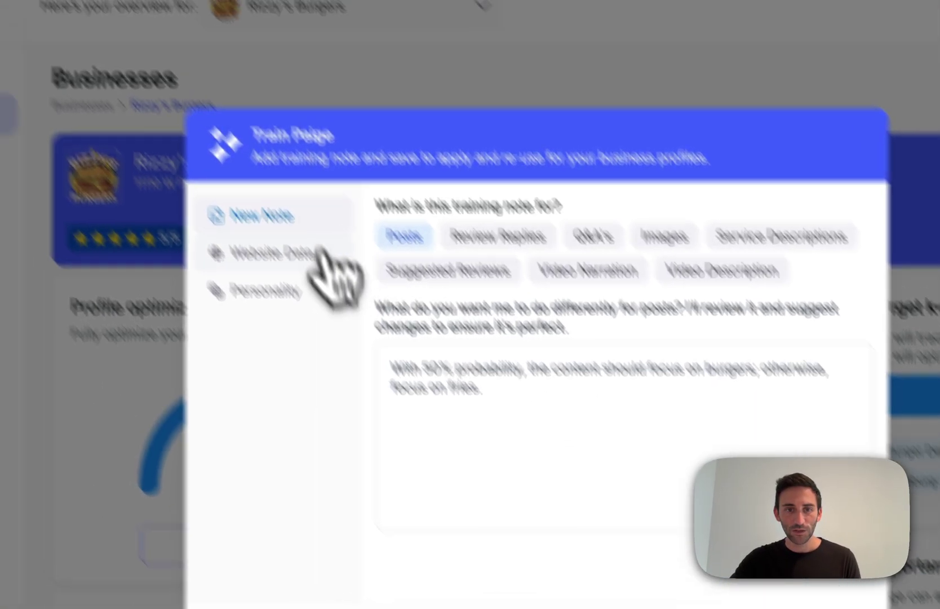
click(186, 139)
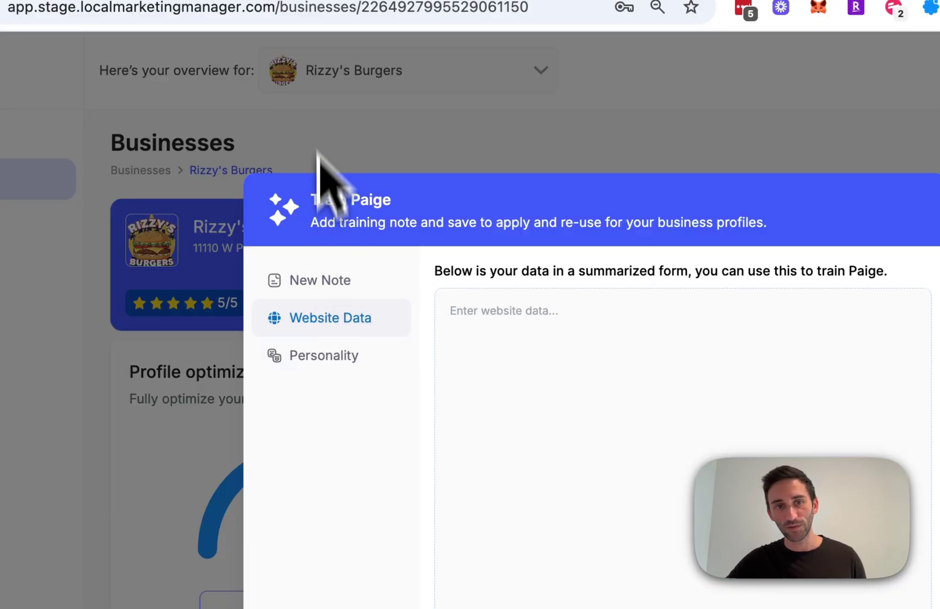
click(321, 93)
Step: Switch to Merchynt and append the NFC cards sentence to its website data summary
click(383, 86)
click(342, 206)
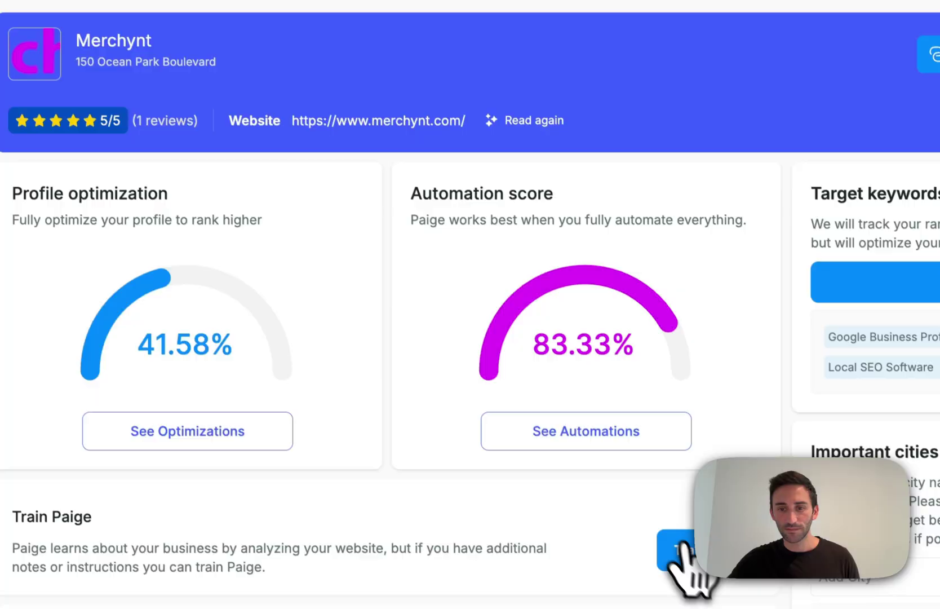
click(693, 563)
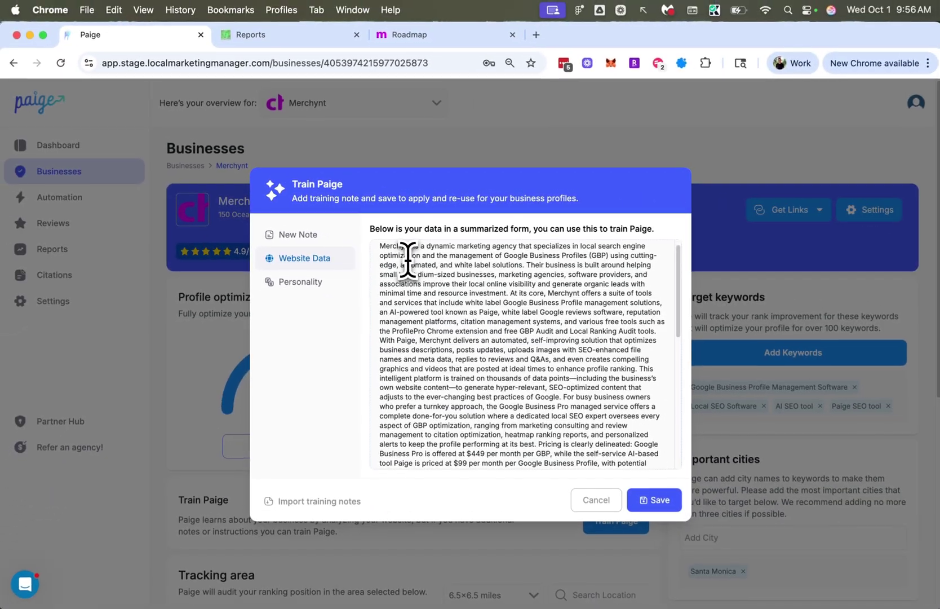
scroll(451, 273, down, 5)
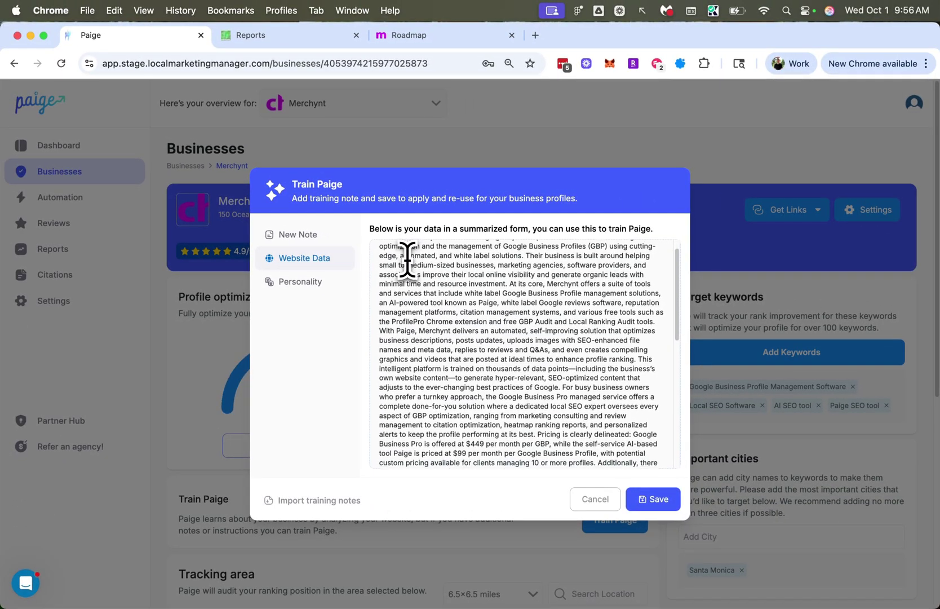
scroll(407, 260, down, 5)
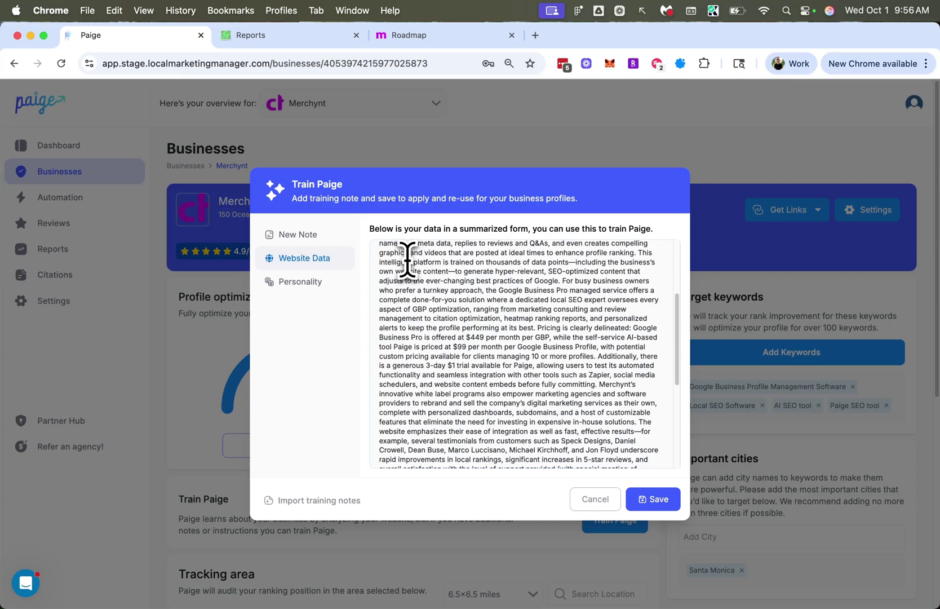
scroll(408, 260, down, 6)
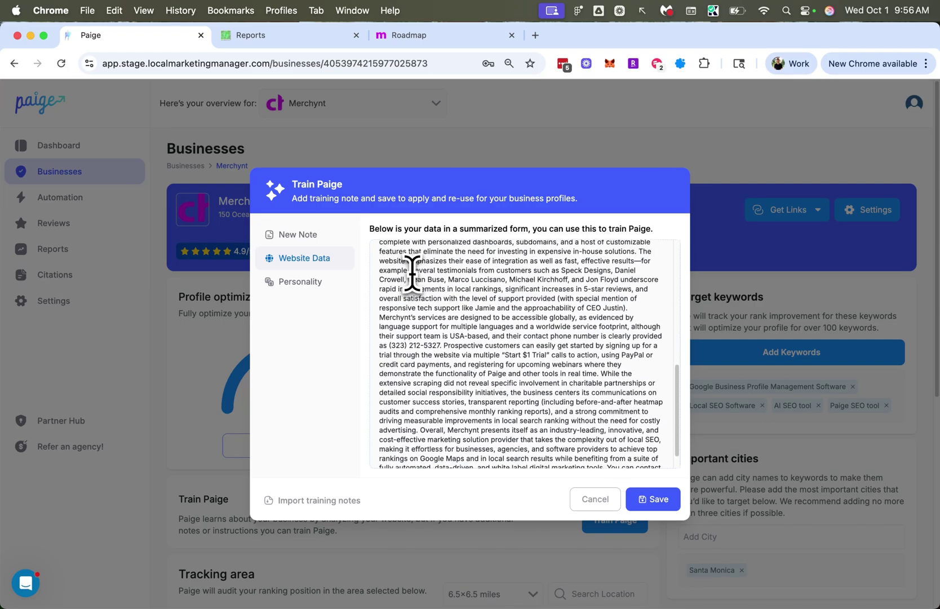
click(515, 461)
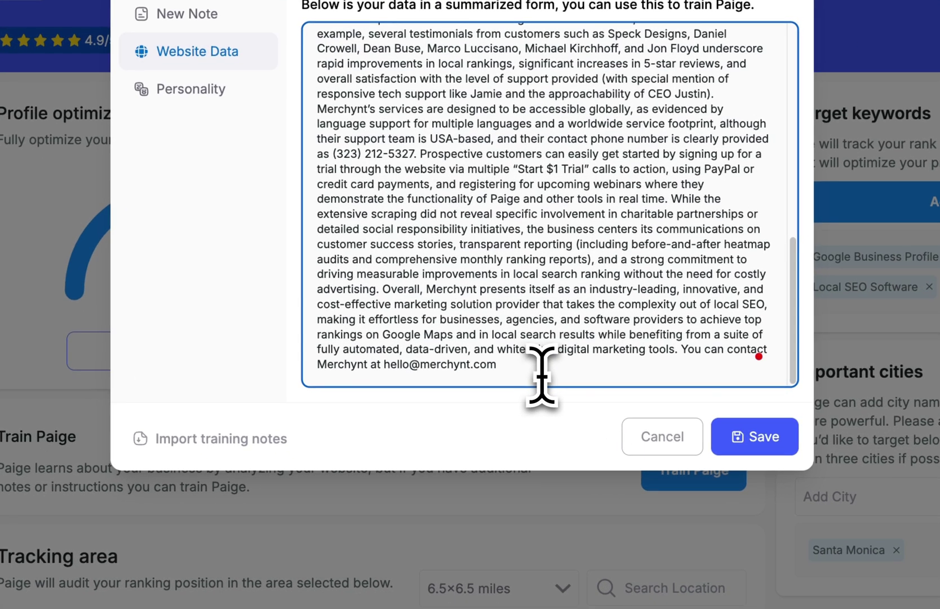
text(.)
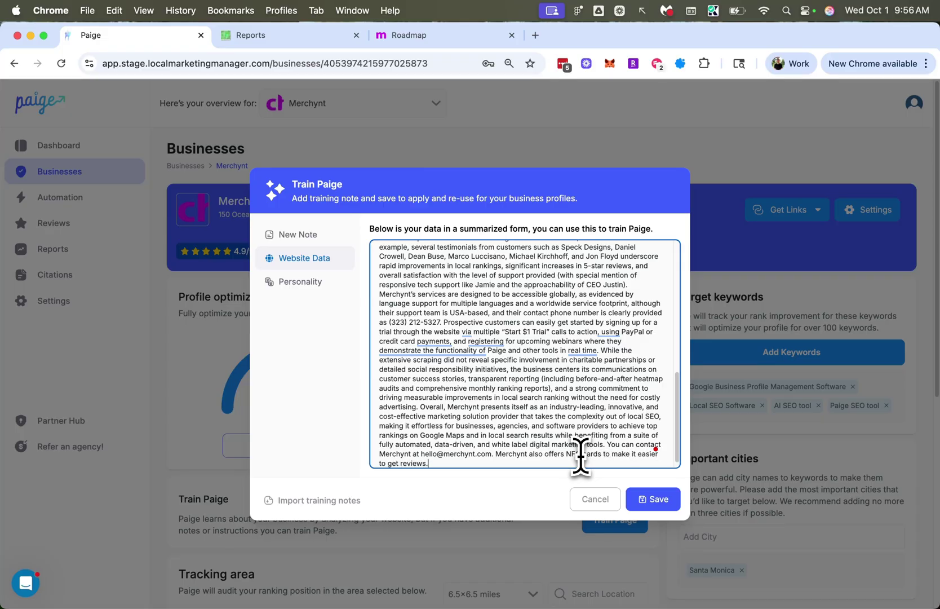
Step: Save Merchynt's website data, then reopen Train Paige to confirm the NFC cards sentence remains
click(654, 506)
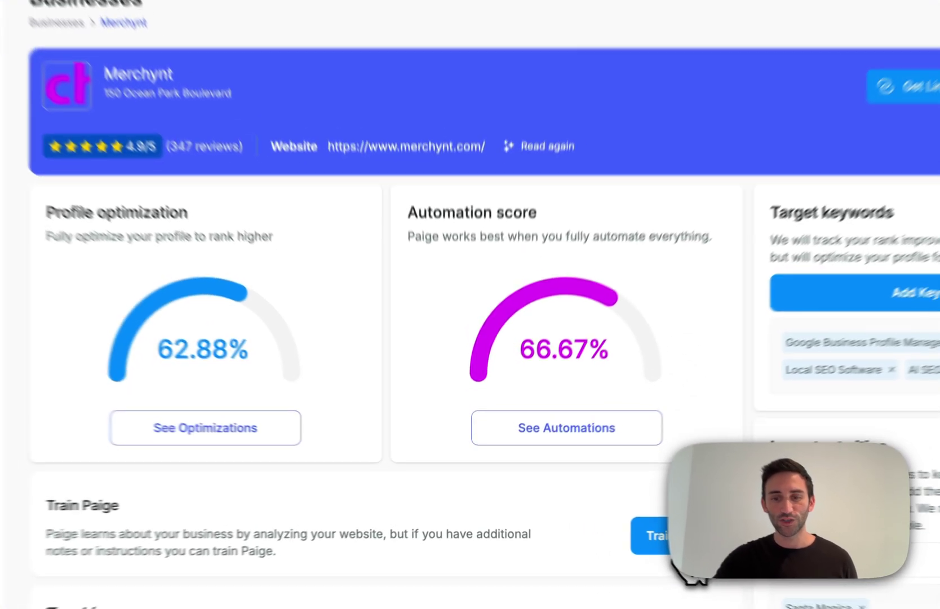
click(592, 519)
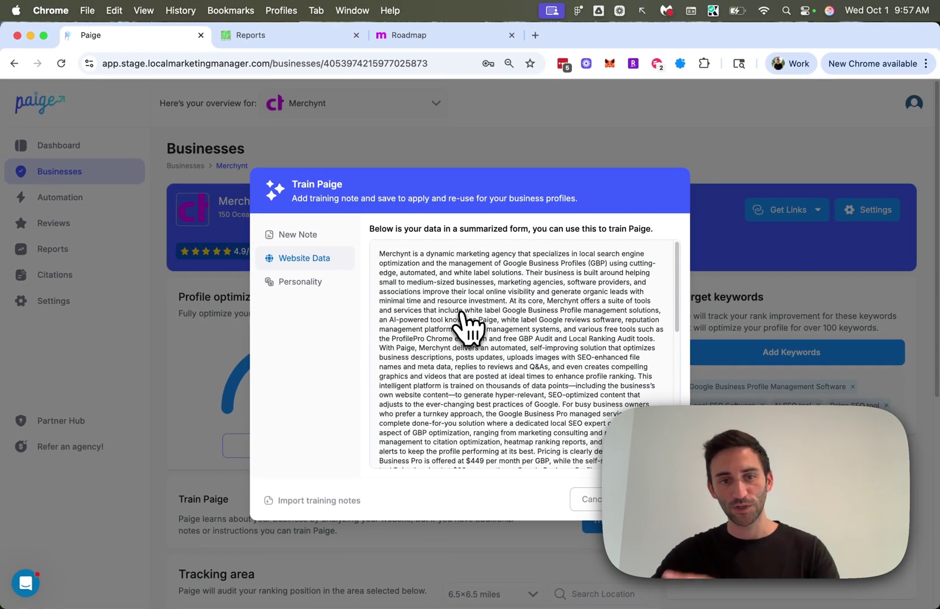
scroll(475, 316, down, 15)
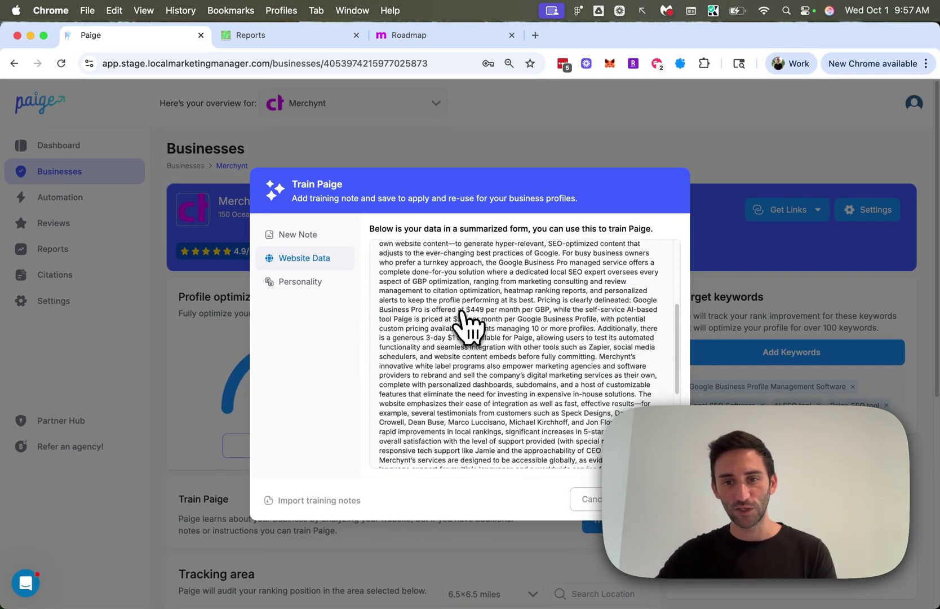
scroll(461, 311, down, 1)
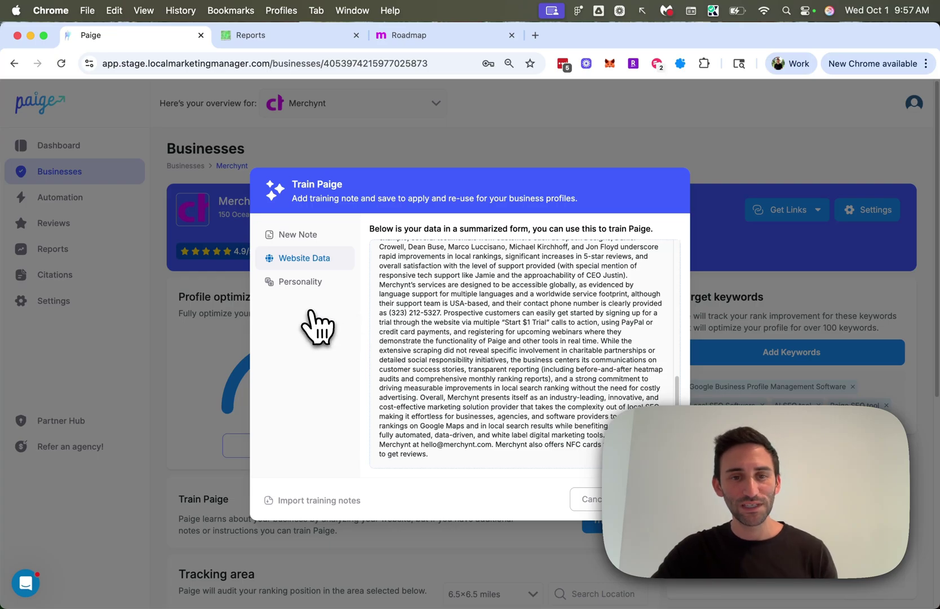
Step: Set Paige's personality to SEO Optimized writing, PhD education level and Fancy elegance
click(295, 281)
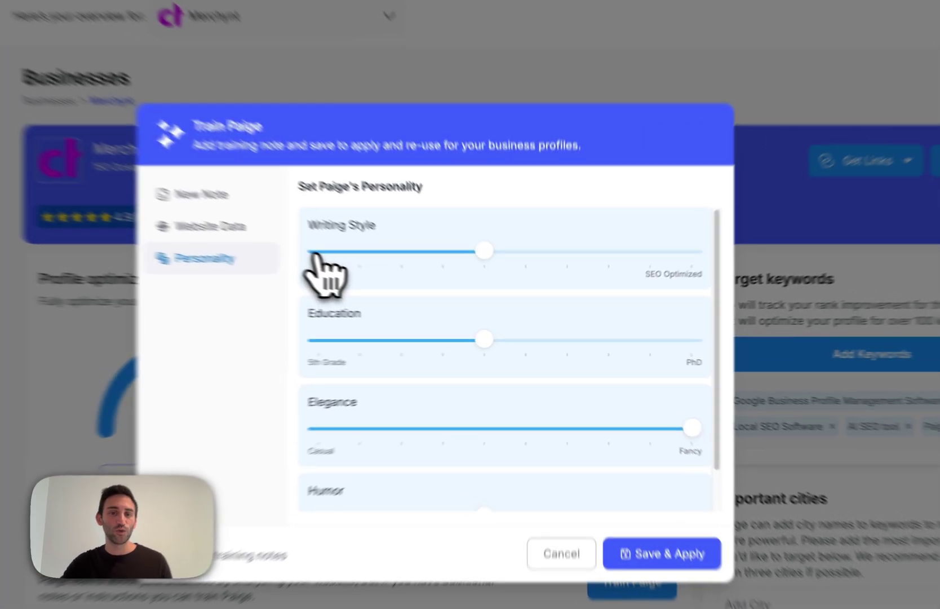
click(314, 252)
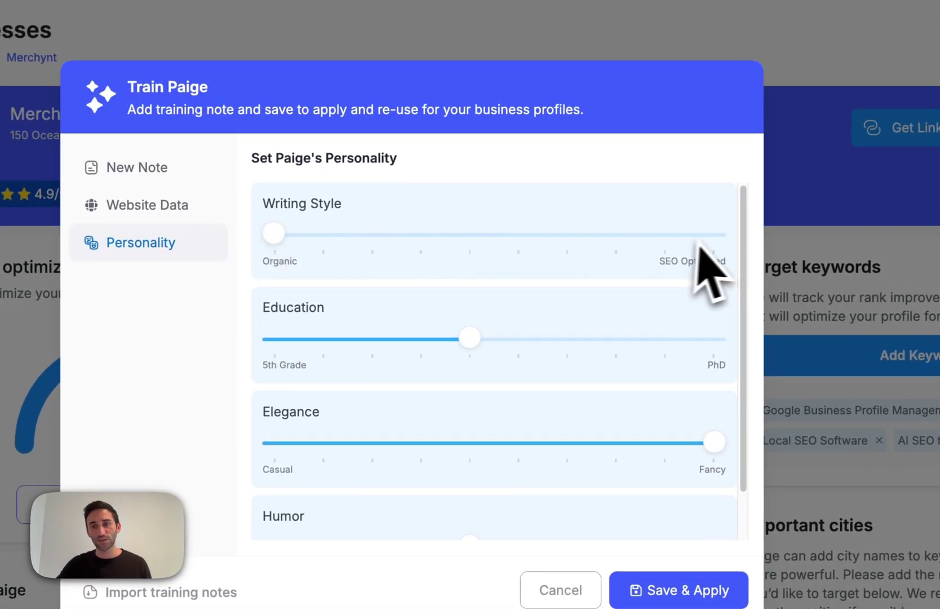
click(714, 234)
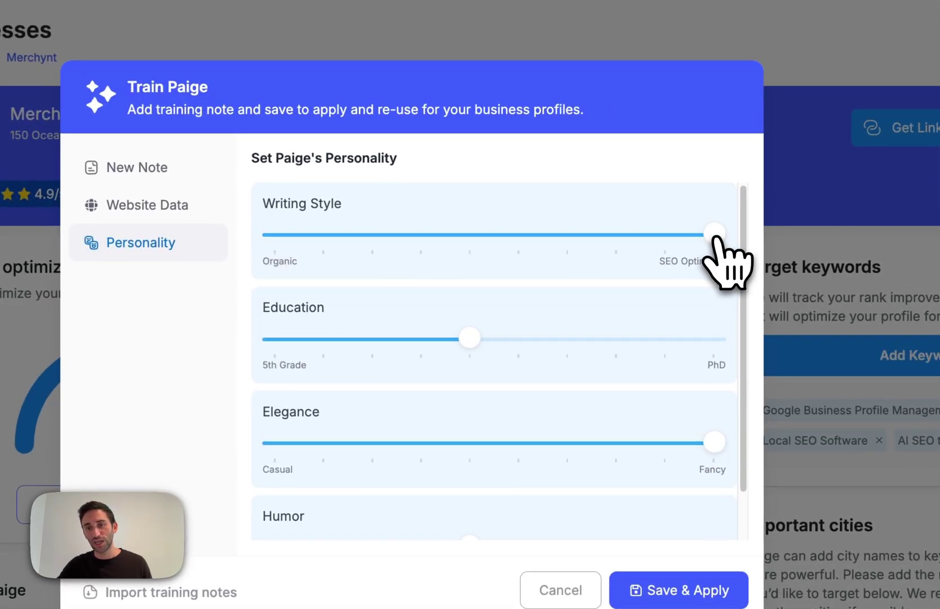
click(279, 356)
click(712, 344)
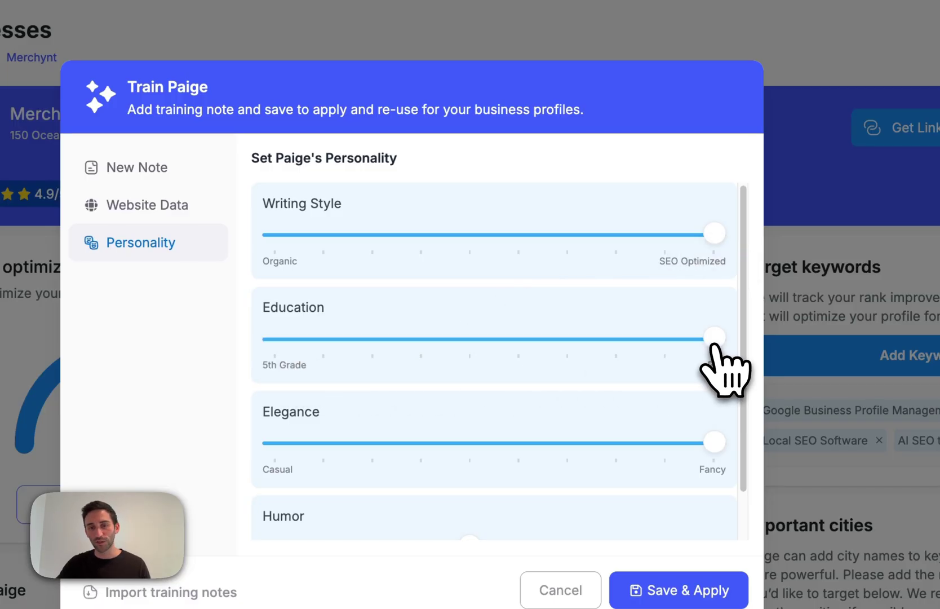
scroll(714, 345, down, 1)
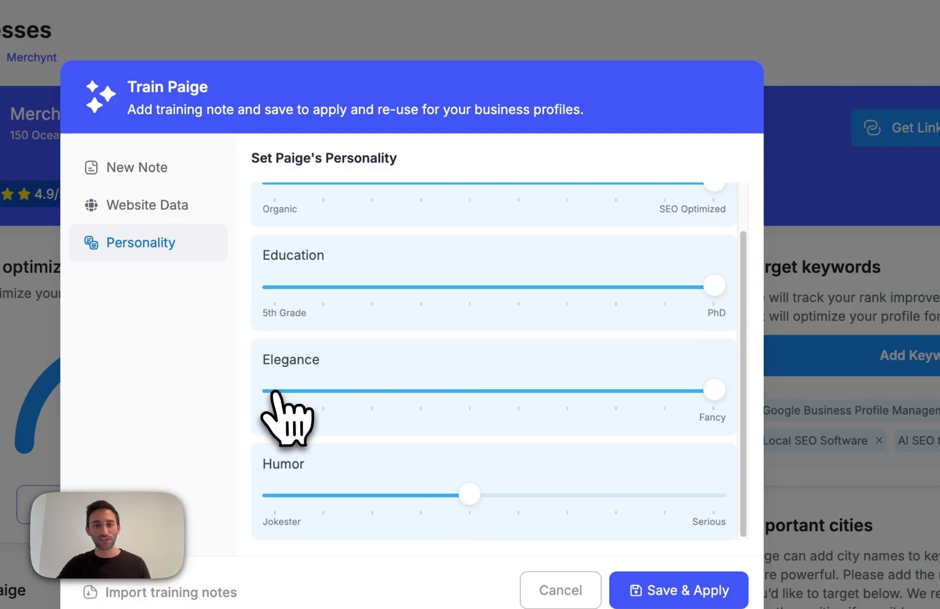
click(275, 393)
click(715, 395)
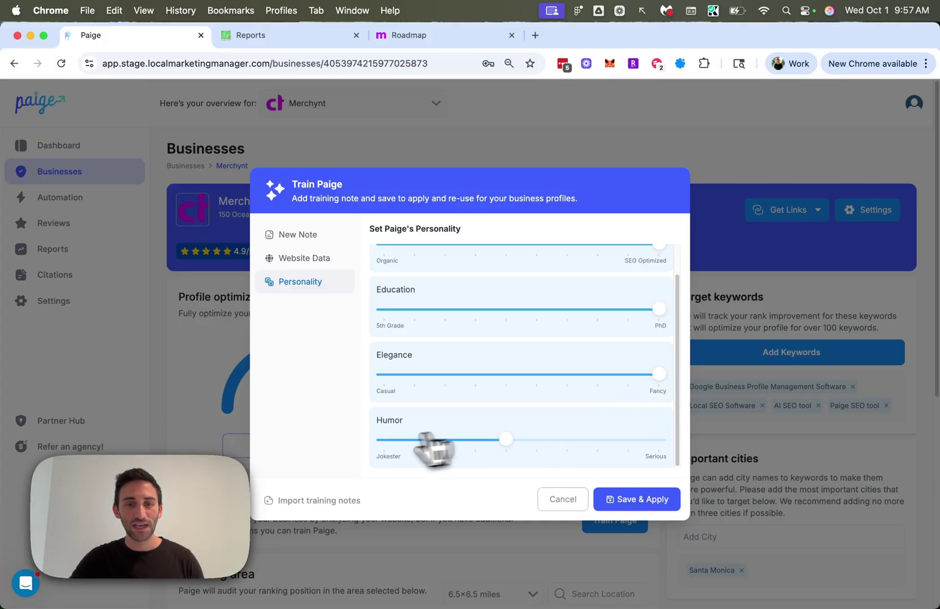
Step: Try Humor at Jokester and Serious, then leave it midway between them
click(378, 440)
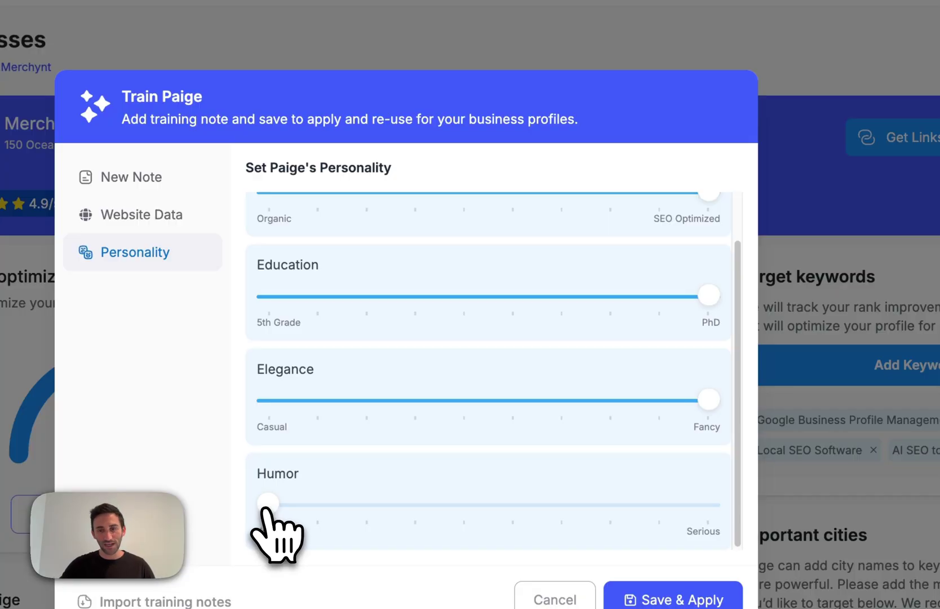
click(716, 507)
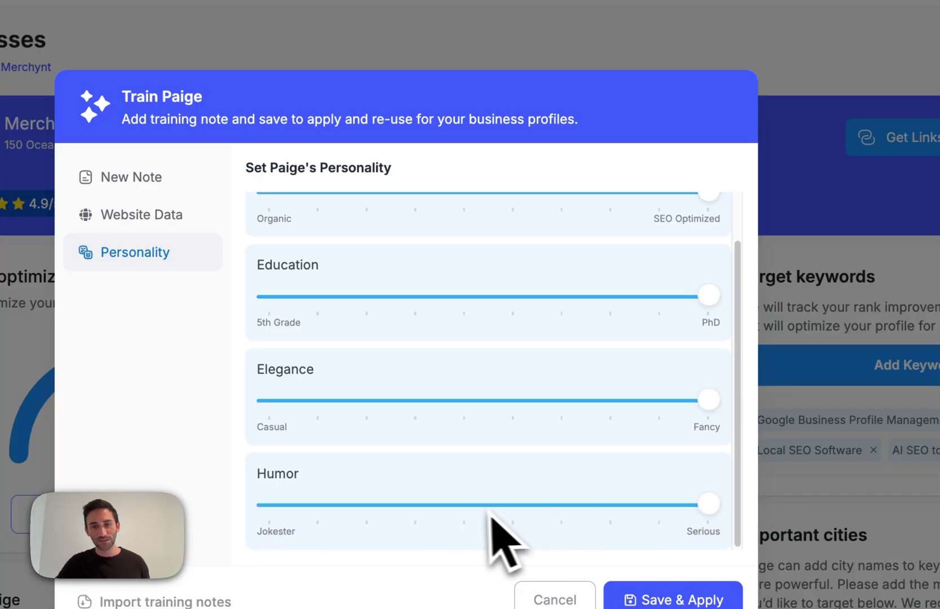
drag(476, 506, 501, 508)
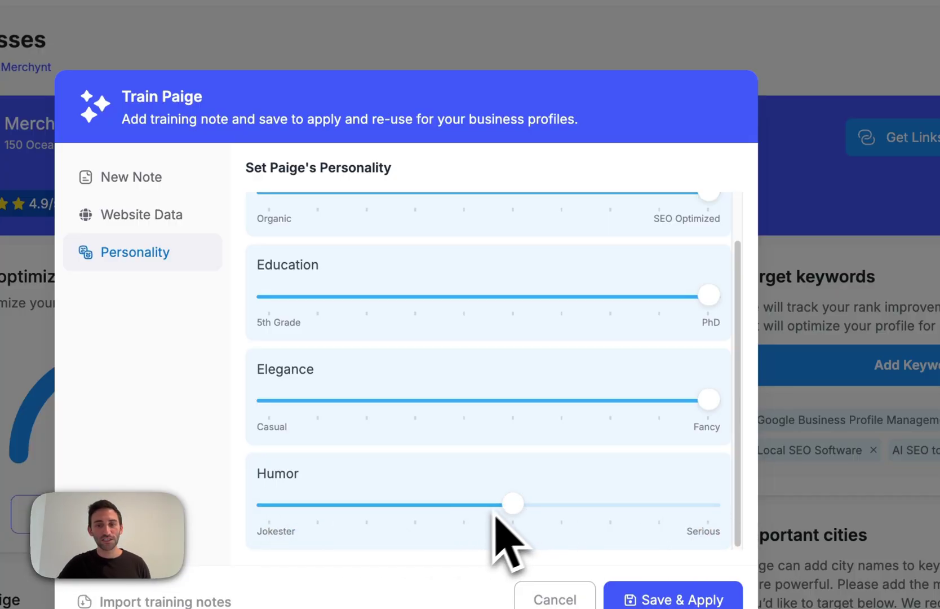
scroll(490, 541, up, 1)
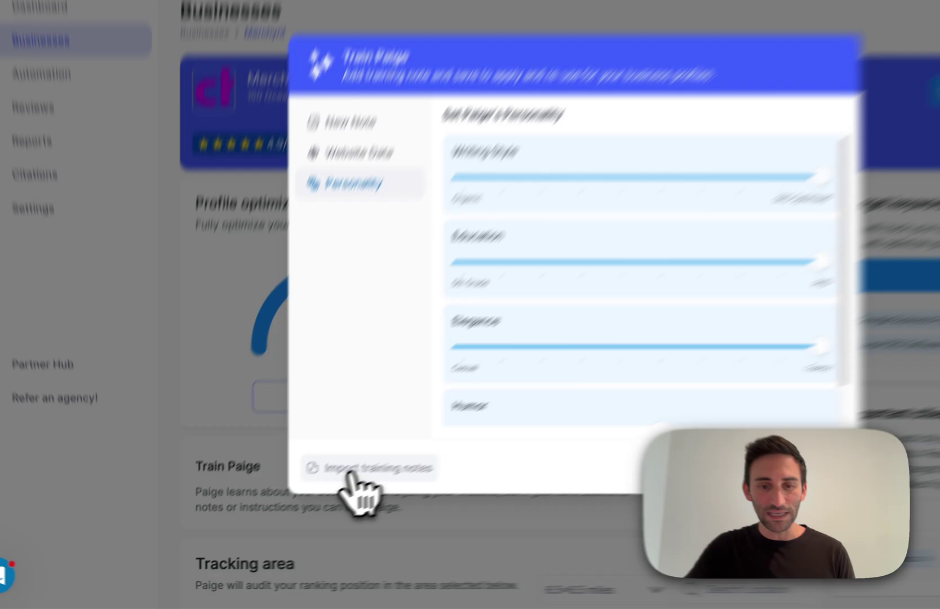
Step: Start importing training notes with Rizzy's Burgers as the source location
click(299, 505)
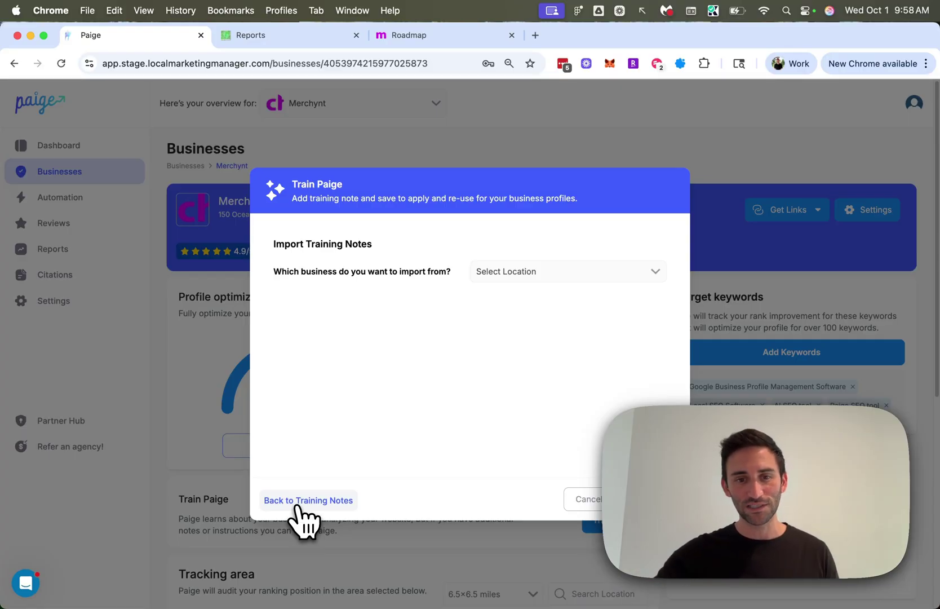
click(485, 271)
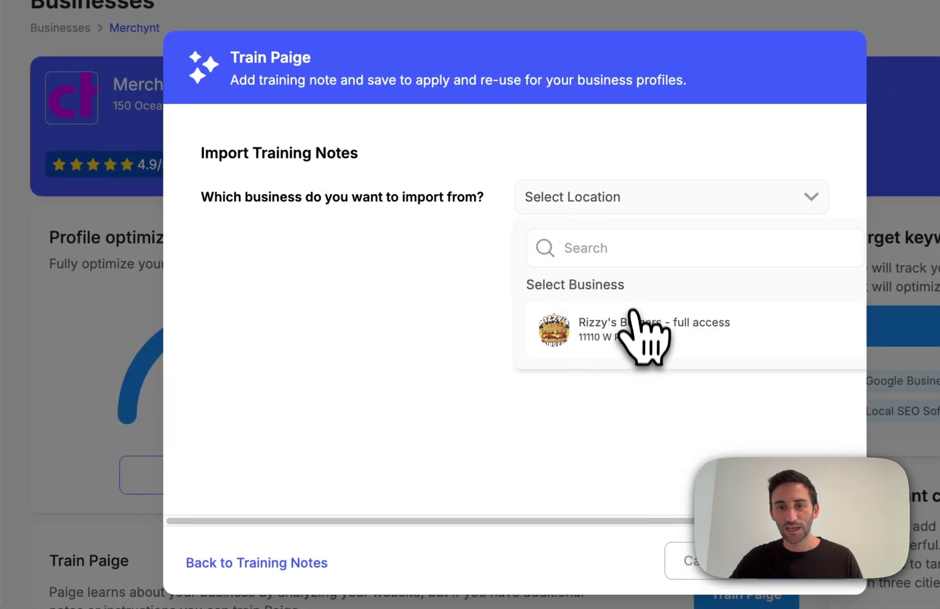
click(631, 327)
click(657, 301)
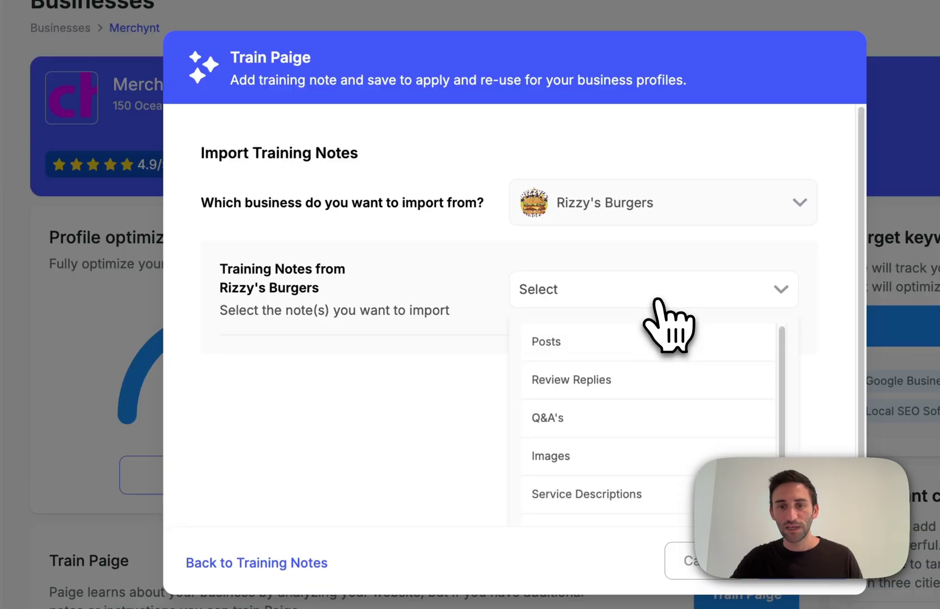
Step: Select the Posts, Review Replies, Q&A's, Images, Service Descriptions and Suggested Reviews notes
click(610, 345)
click(605, 382)
click(601, 421)
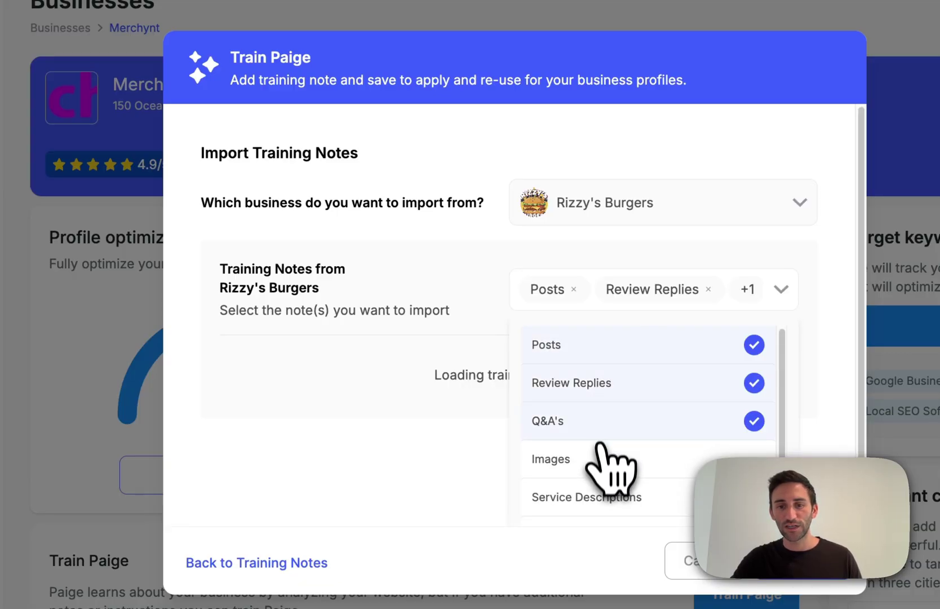
click(599, 458)
scroll(601, 465, down, 1)
click(602, 470)
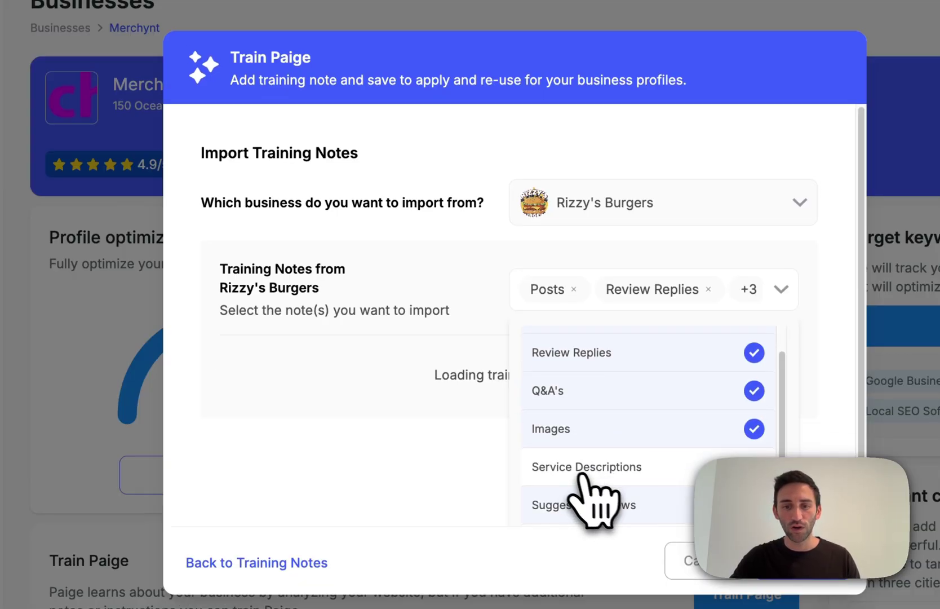
click(586, 503)
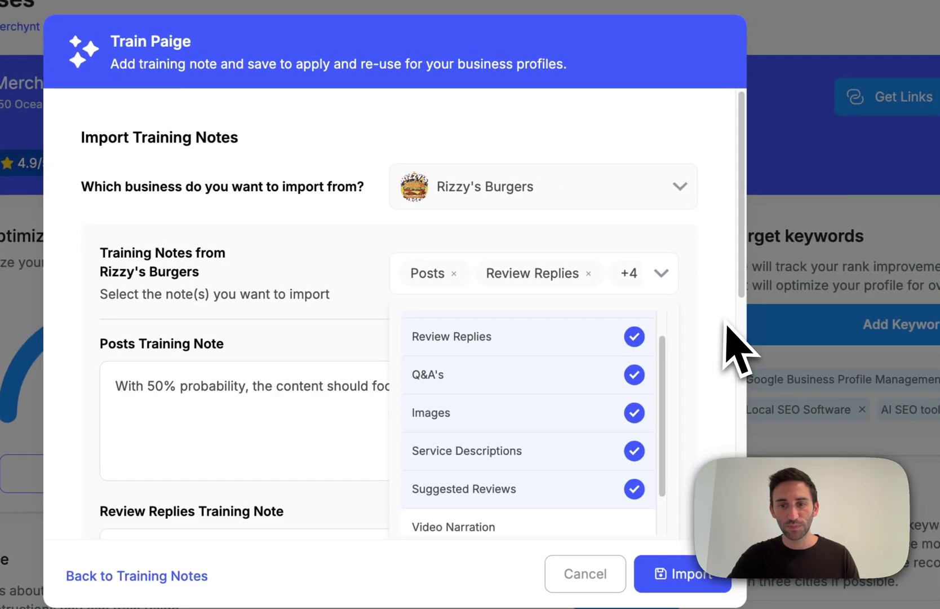
click(845, 344)
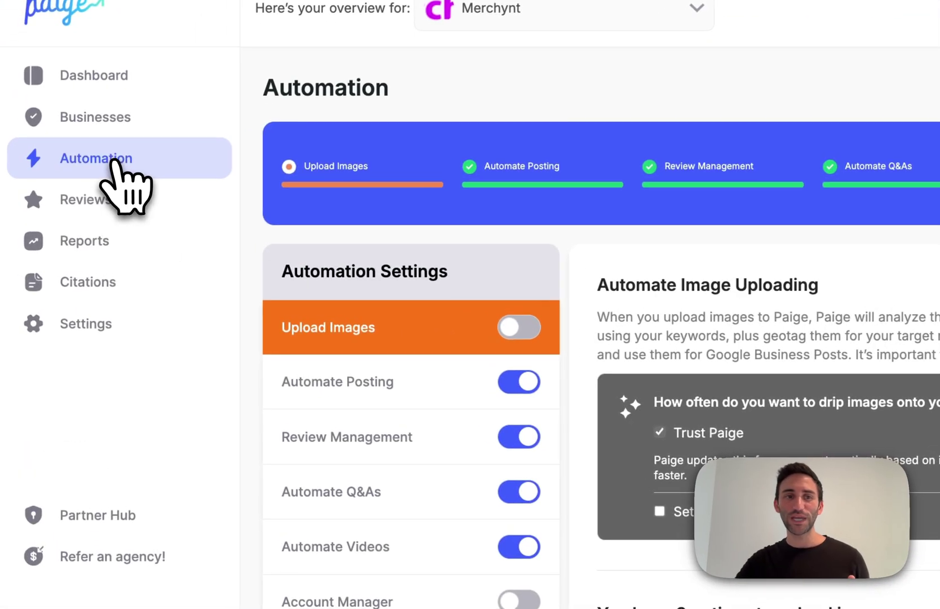
Step: In Review Management, set 1-star reviews to Ignore, then change them to AI (approval required)
click(383, 436)
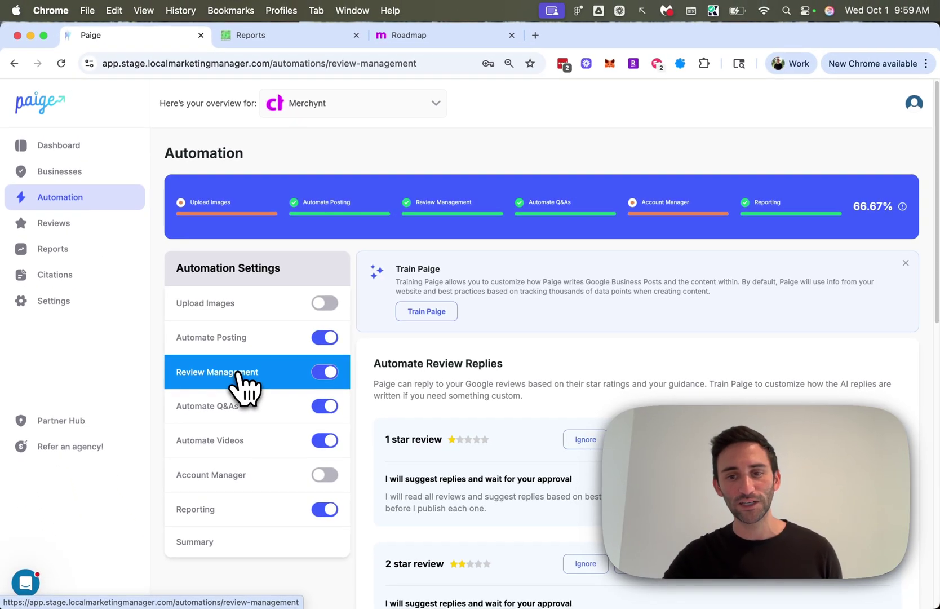
scroll(536, 397, down, 5)
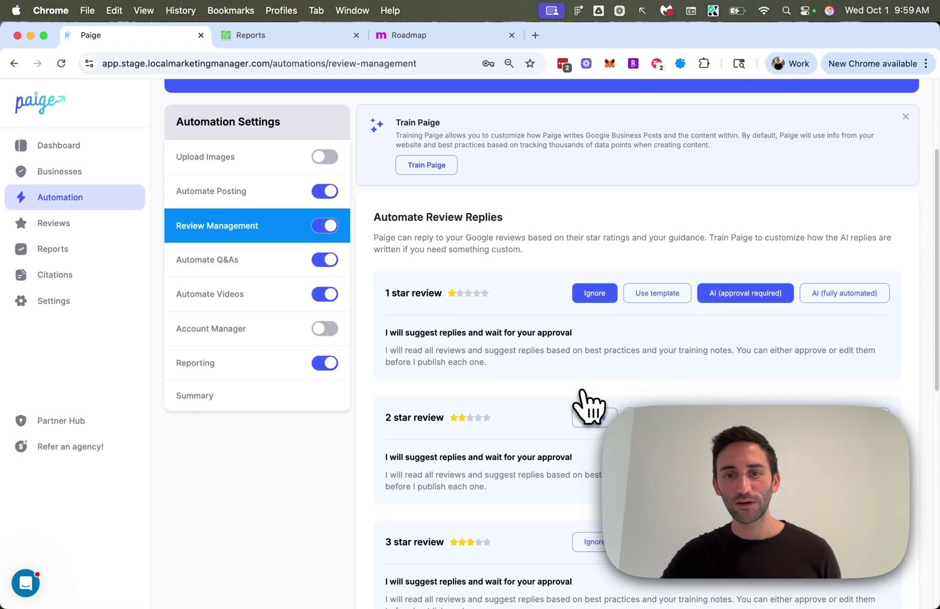
click(596, 141)
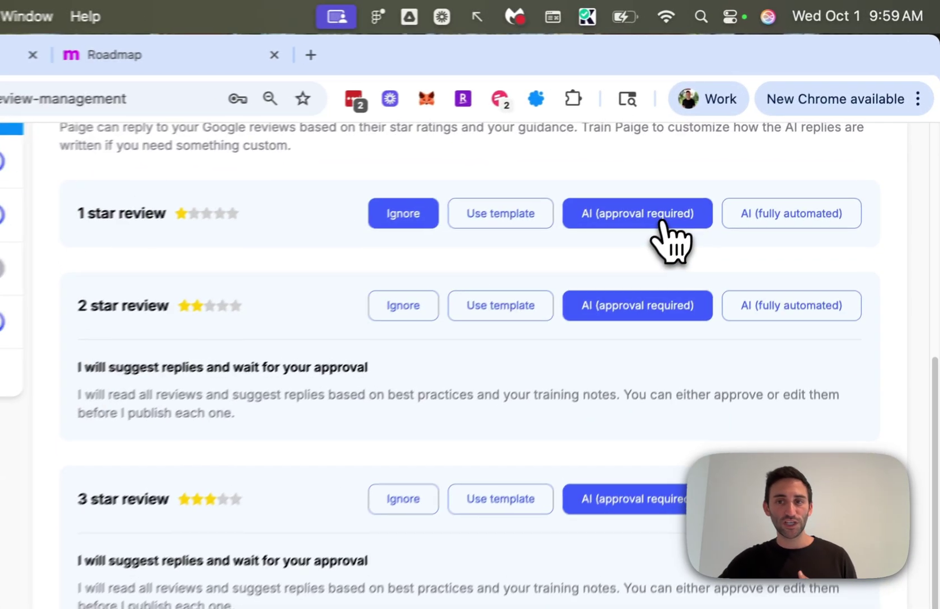
click(762, 142)
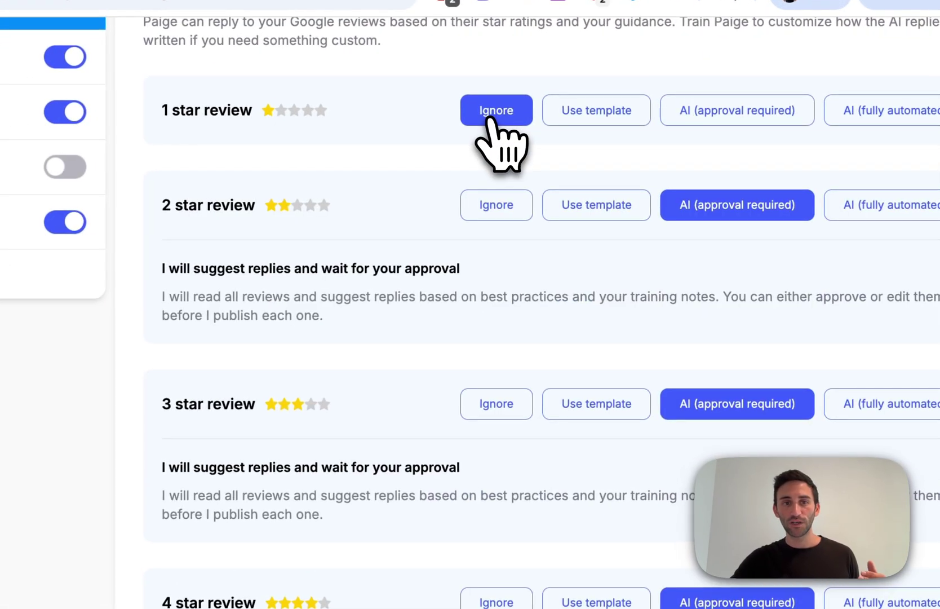
scroll(490, 124, up, 3)
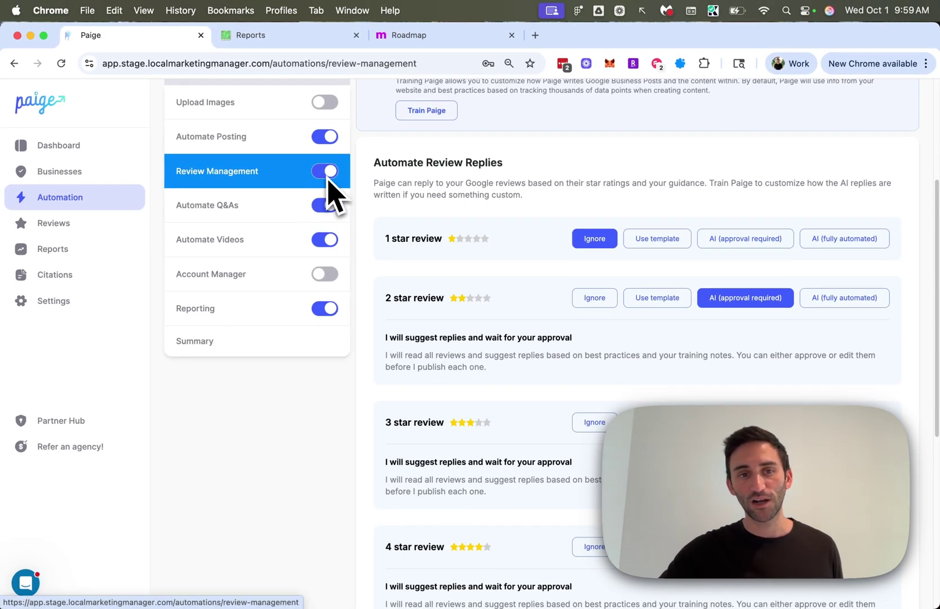
click(767, 244)
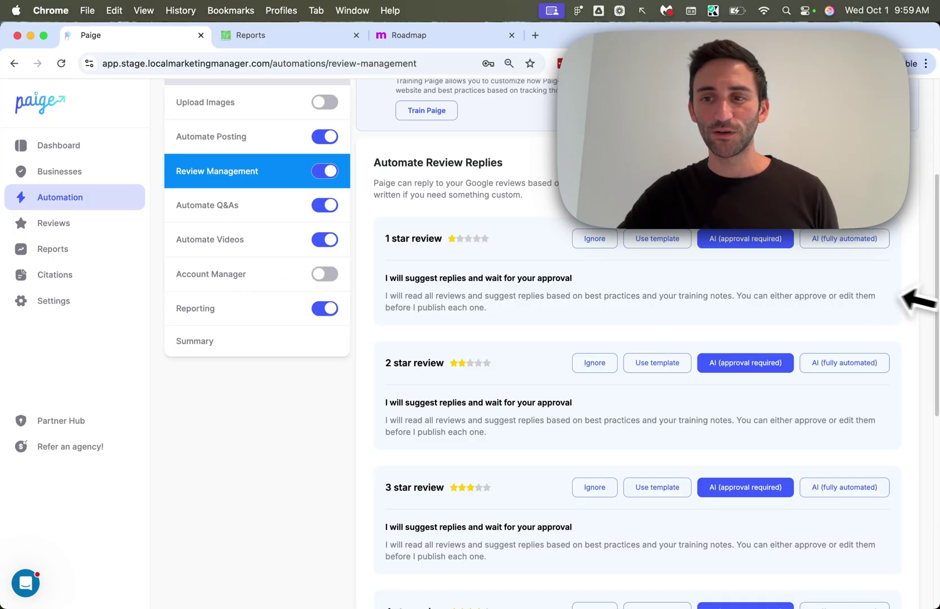
Step: Narrow the browser to phone width and open the Dashboard from the hamburger menu
drag(918, 301, 186, 306)
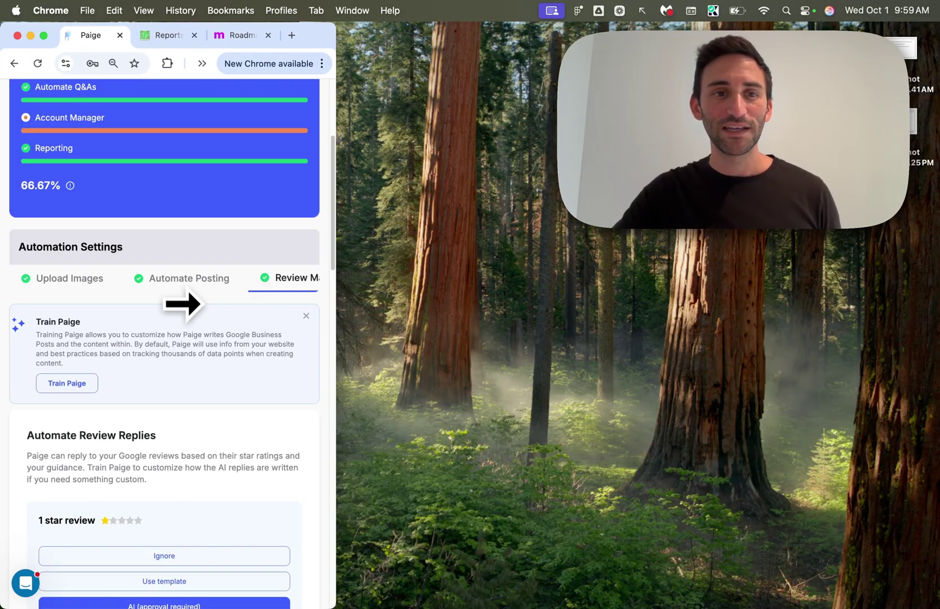
scroll(121, 256, up, 5)
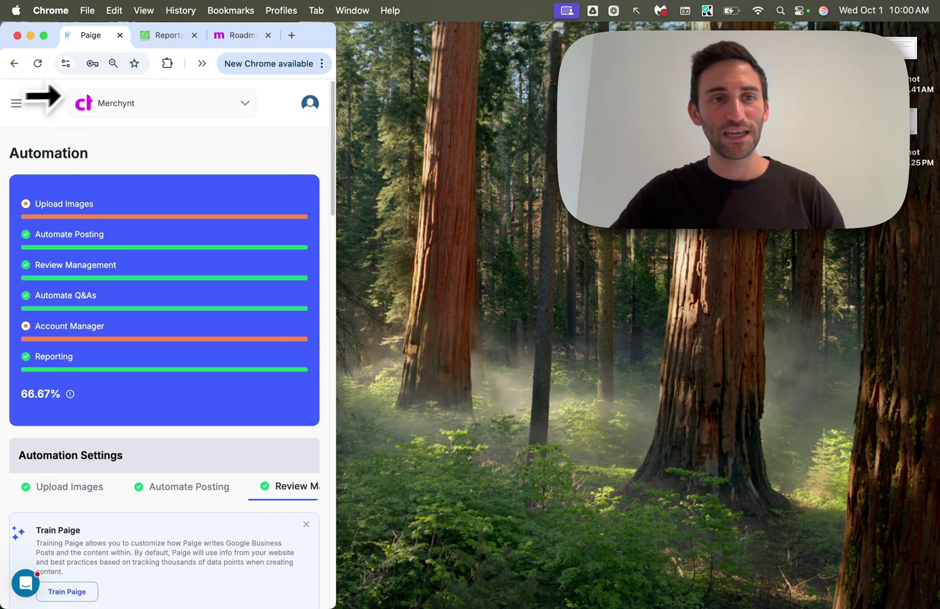
click(14, 104)
click(113, 145)
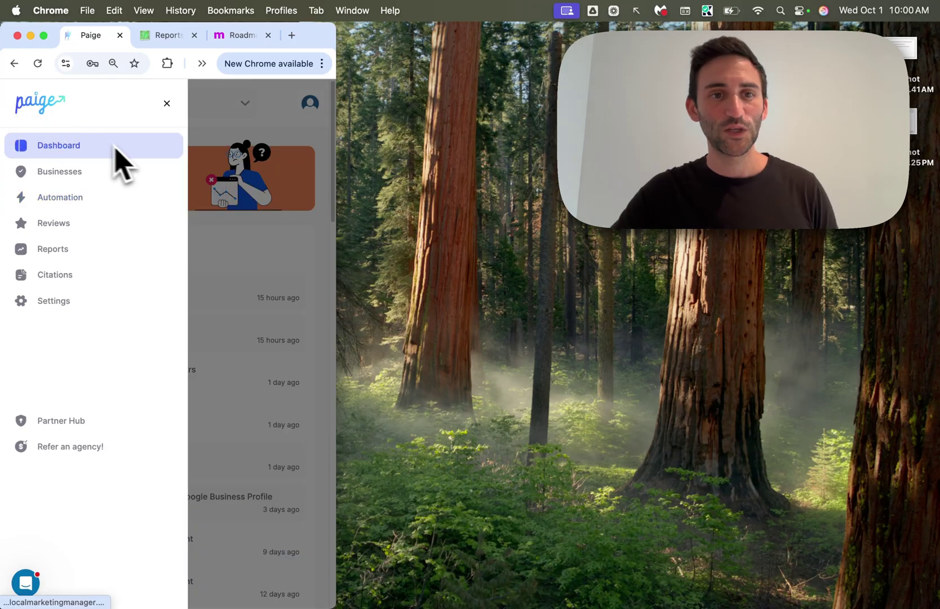
click(167, 104)
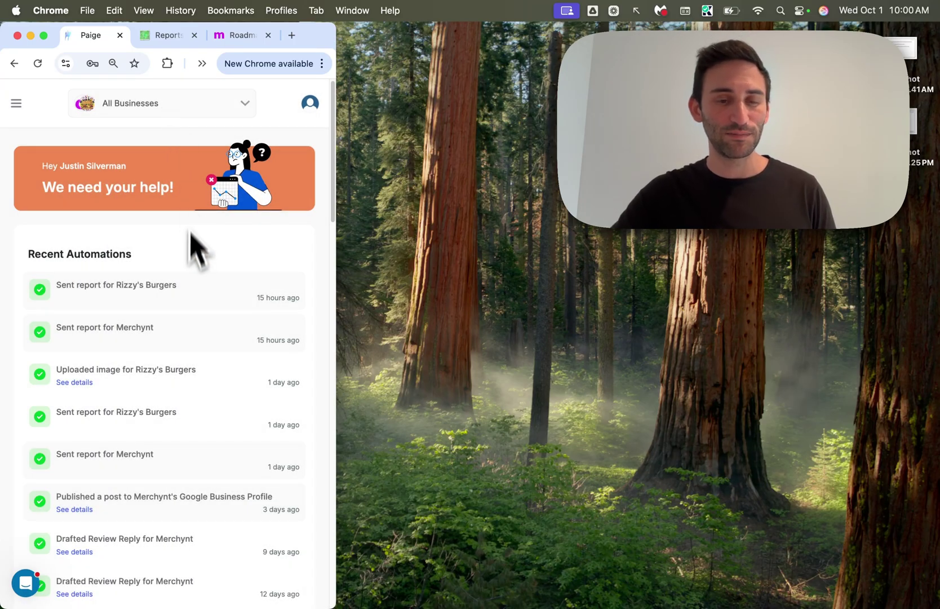
scroll(191, 265, down, 8)
scroll(196, 289, down, 6)
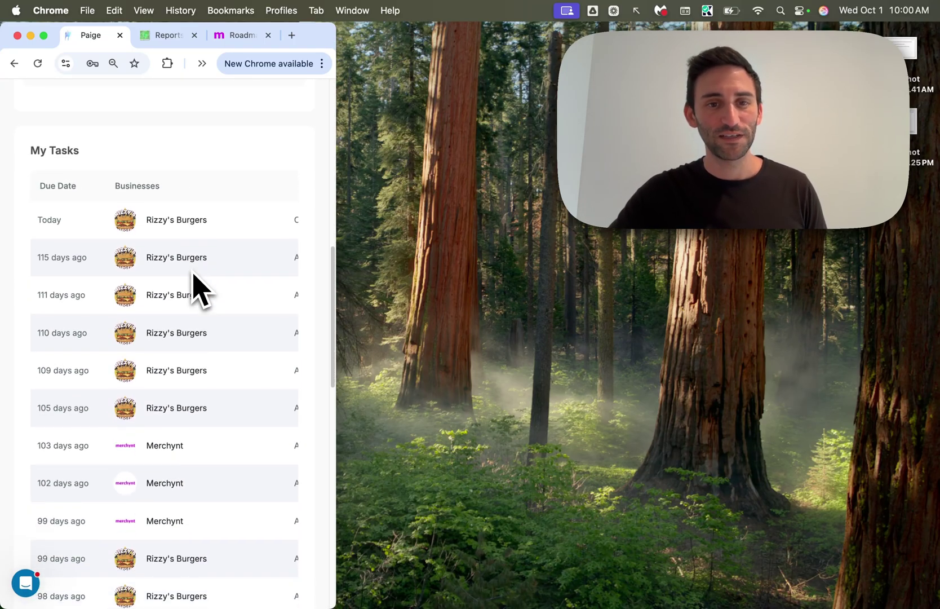
scroll(191, 282, up, 12)
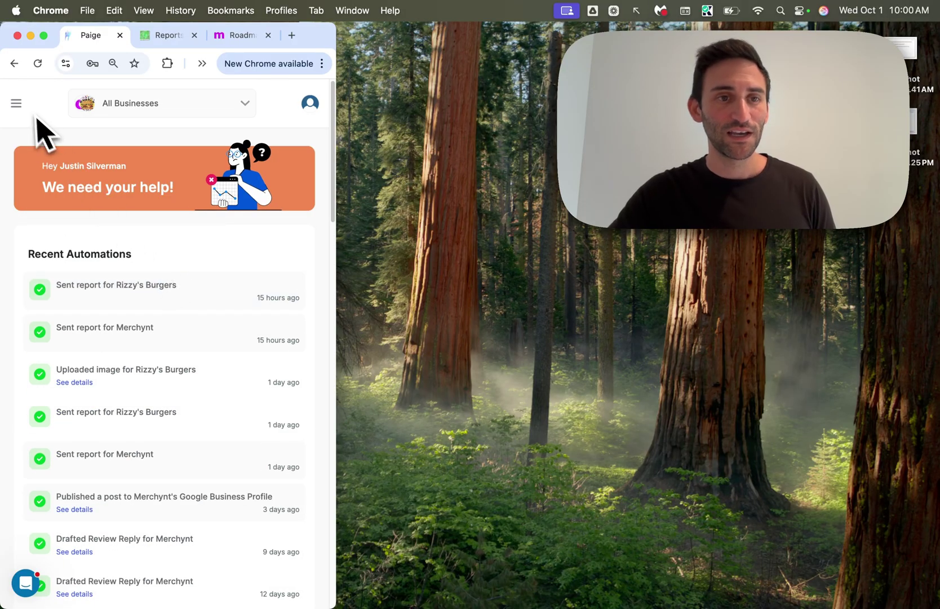
Step: Open Rizzy's Burgers' Reports page from the mobile menu and maximize the browser window
click(17, 105)
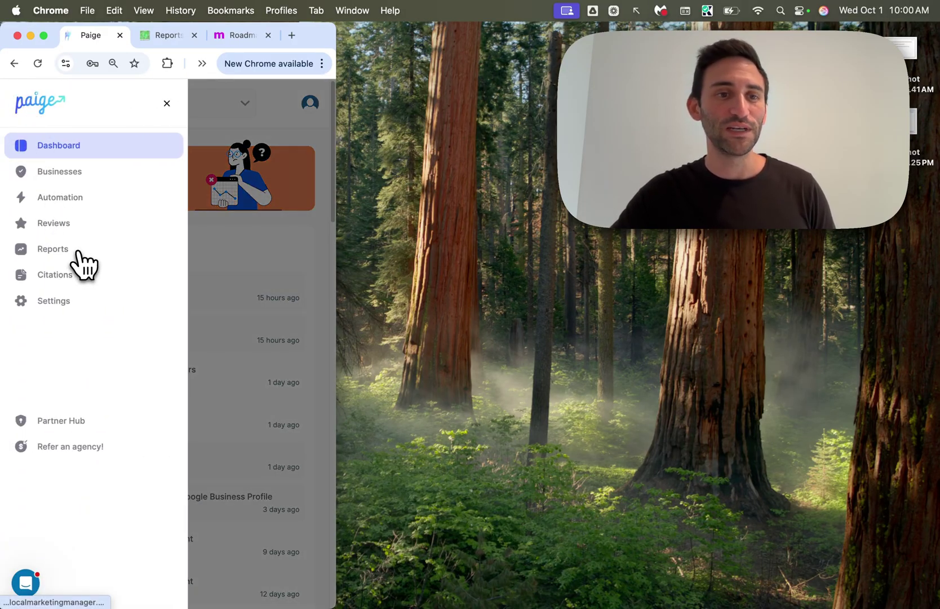
click(78, 252)
click(210, 157)
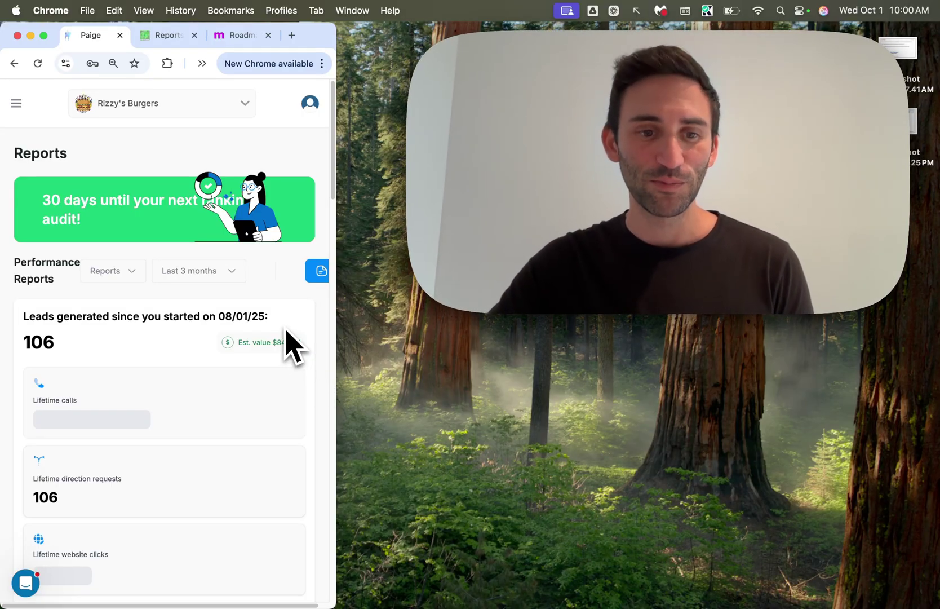
double_click(316, 38)
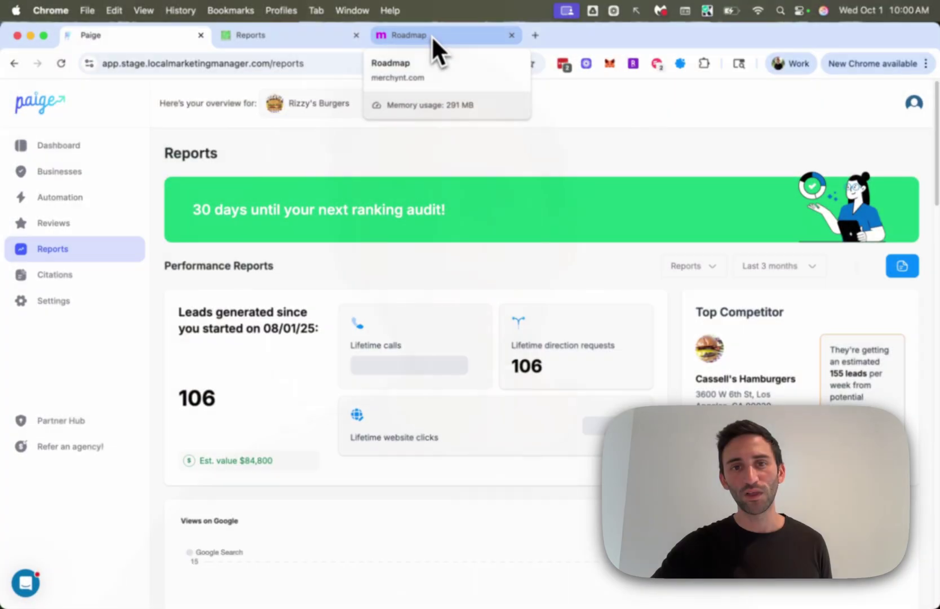
Step: Switch to the Merchynt Development Roadmap and browse its Upcoming Features list
click(433, 39)
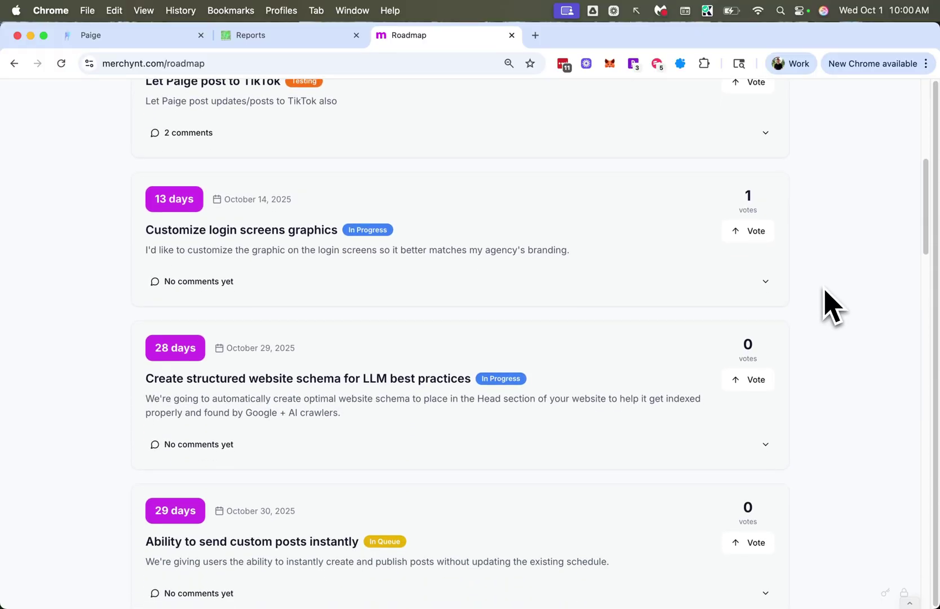
scroll(831, 298, up, 10)
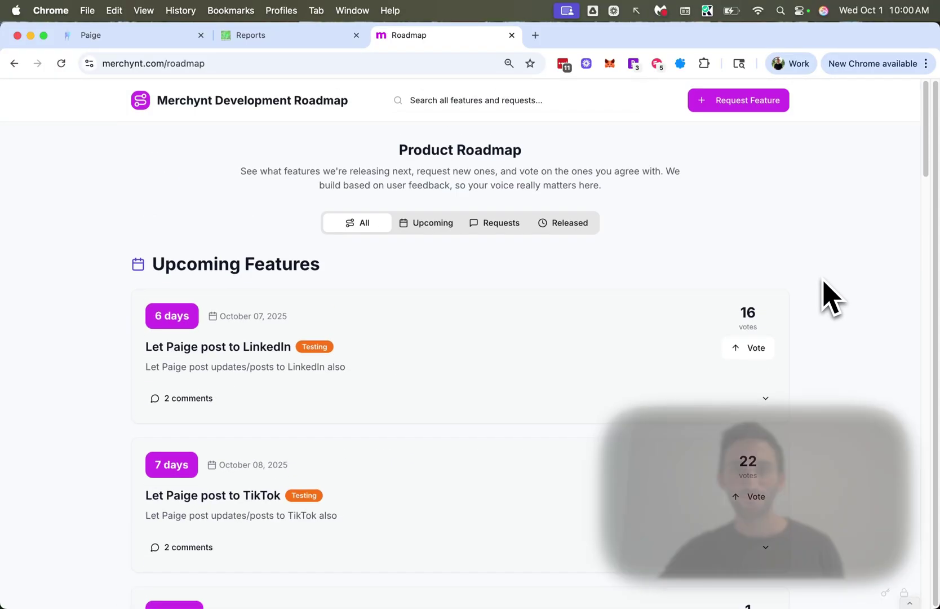